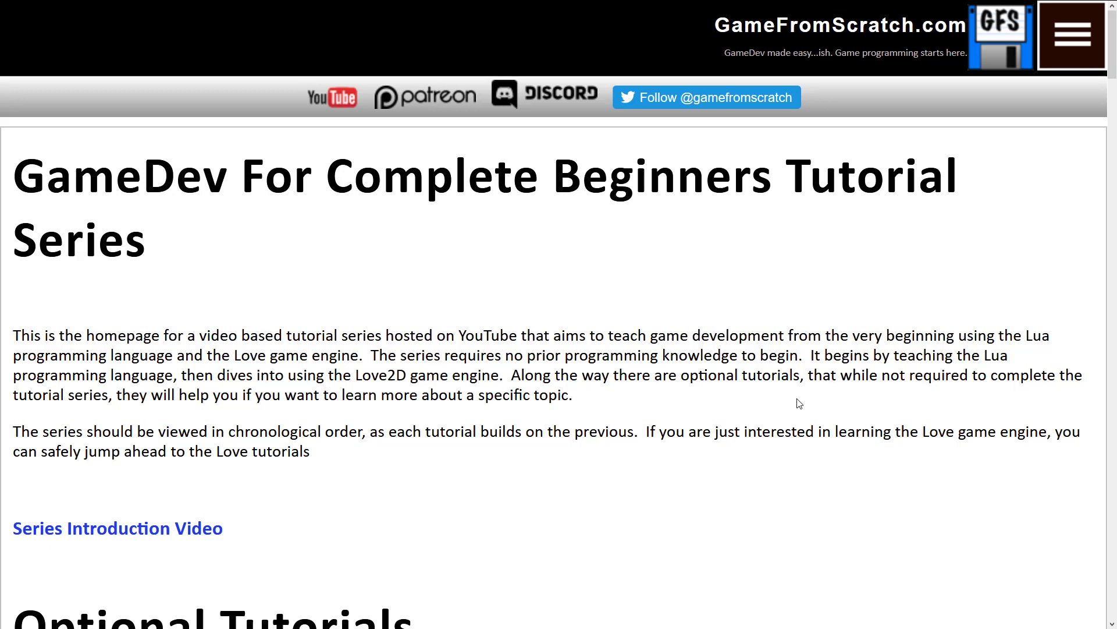
Look over the tutorial lists on the beginner series page and the feature overview on the Optikon home page
scroll(689, 292, "down", 6)
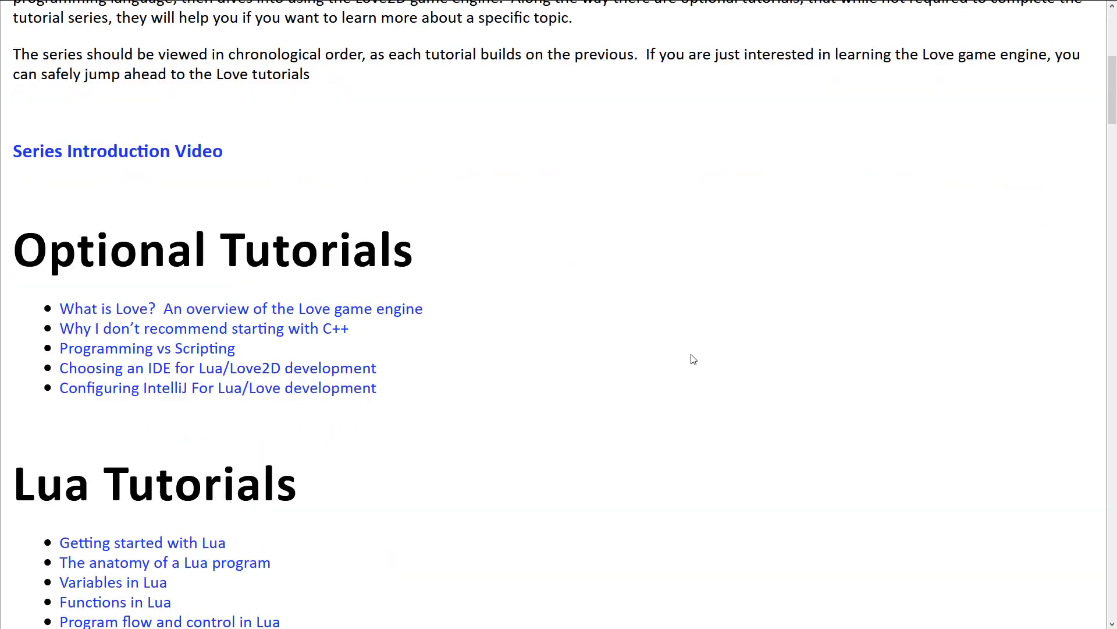
scroll(691, 357, "down", 2)
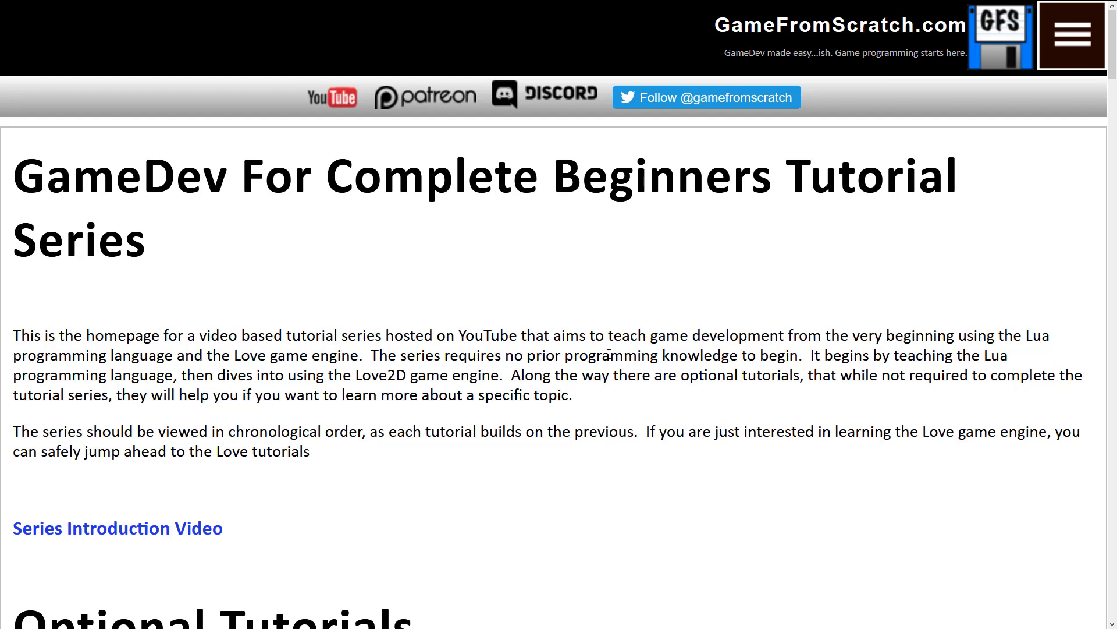
key("ctrl+Tab")
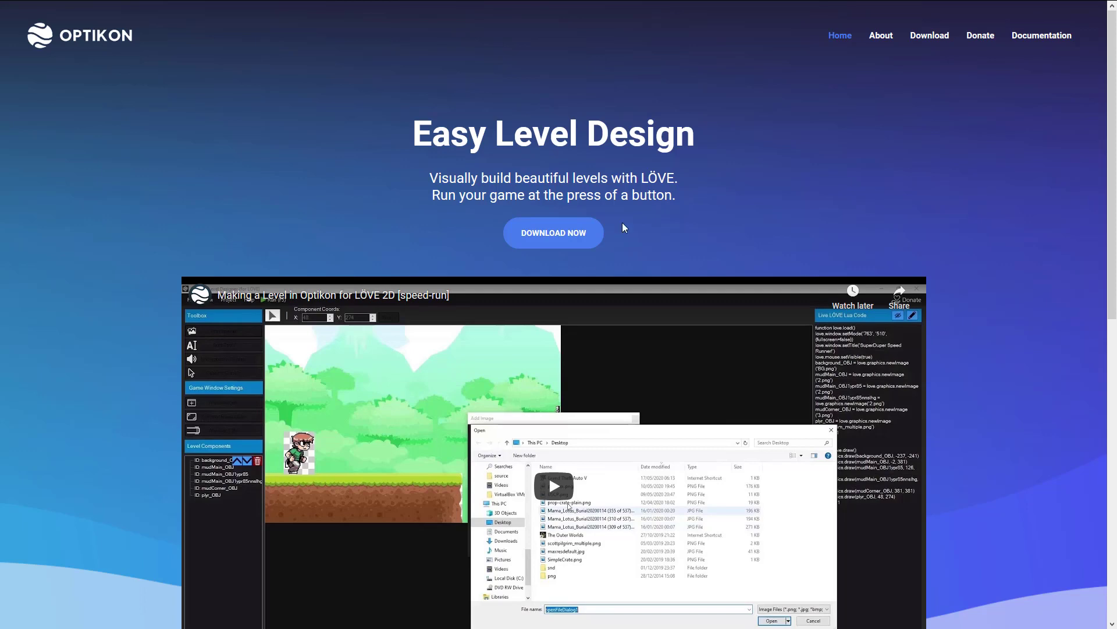
mouse_move(629, 5)
scroll(1015, 313, "down", 5)
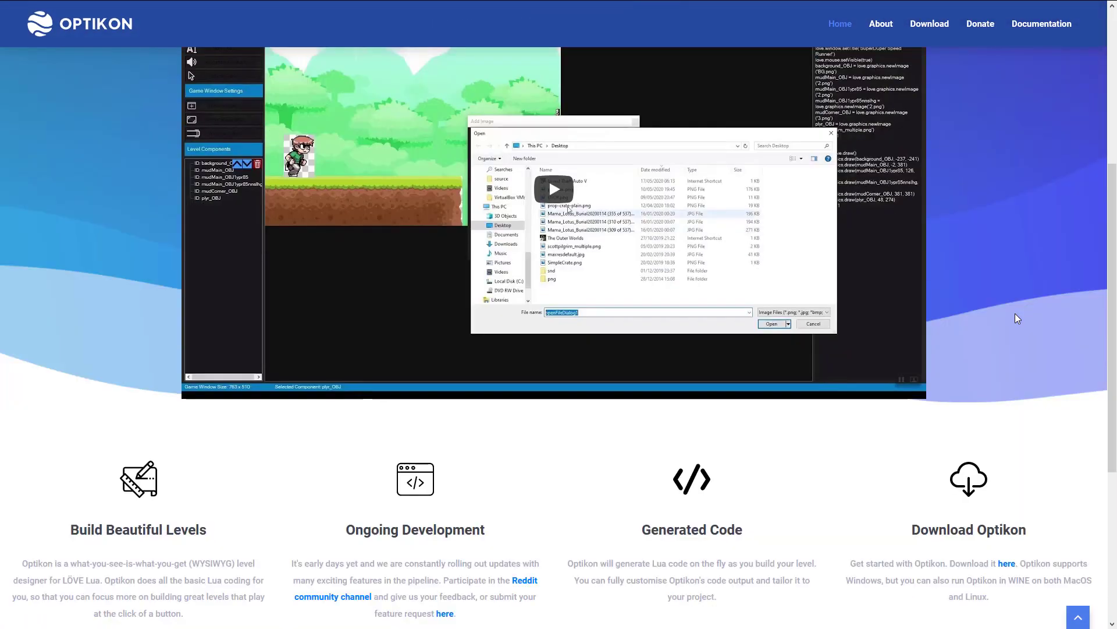
scroll(1015, 313, "down", 2)
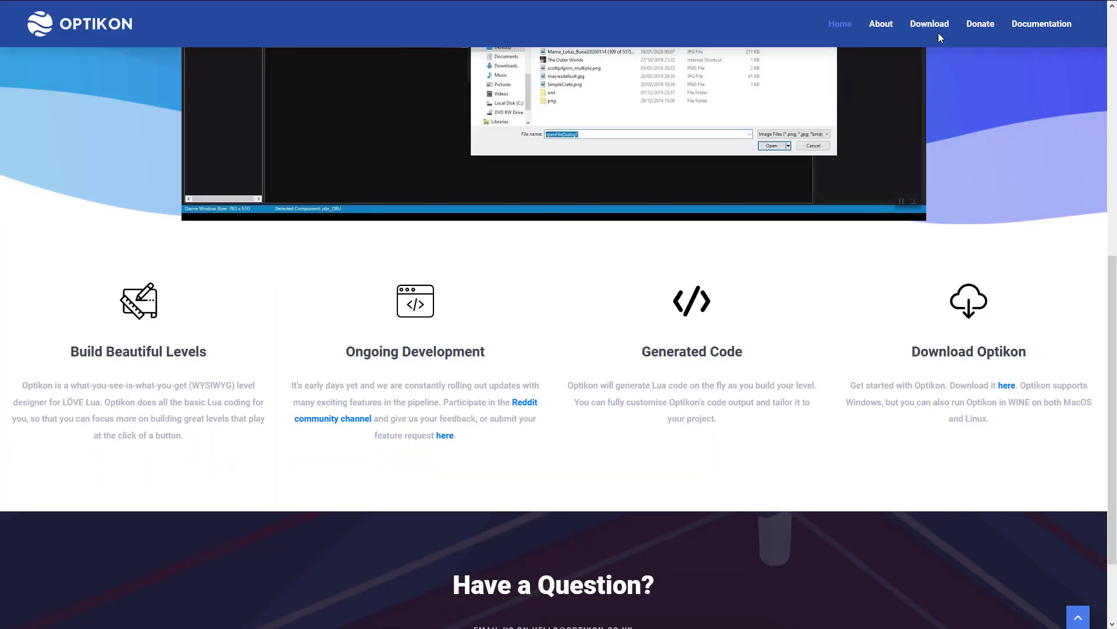
Open Optikon's download page and read the level design section of its About page
left_click(937, 34)
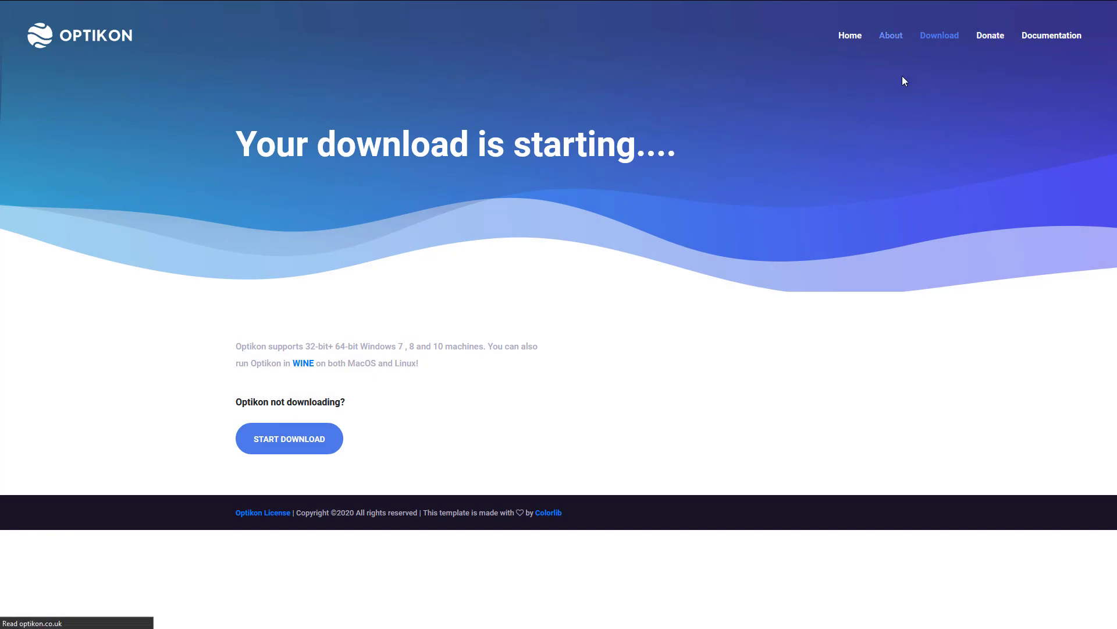
left_click(893, 37)
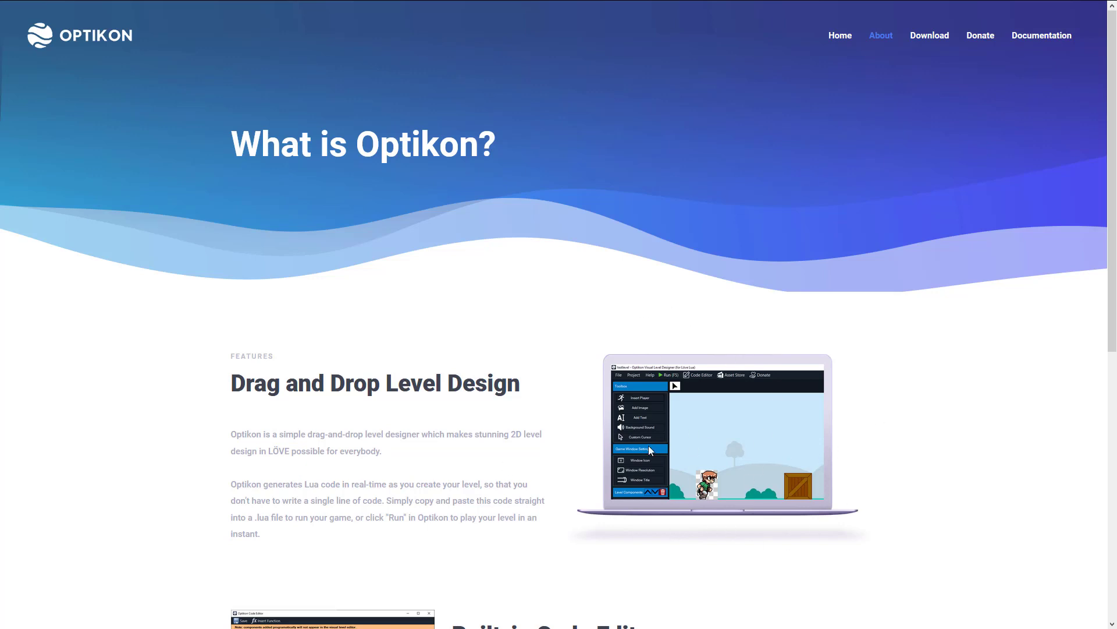
scroll(784, 358, "down", 3)
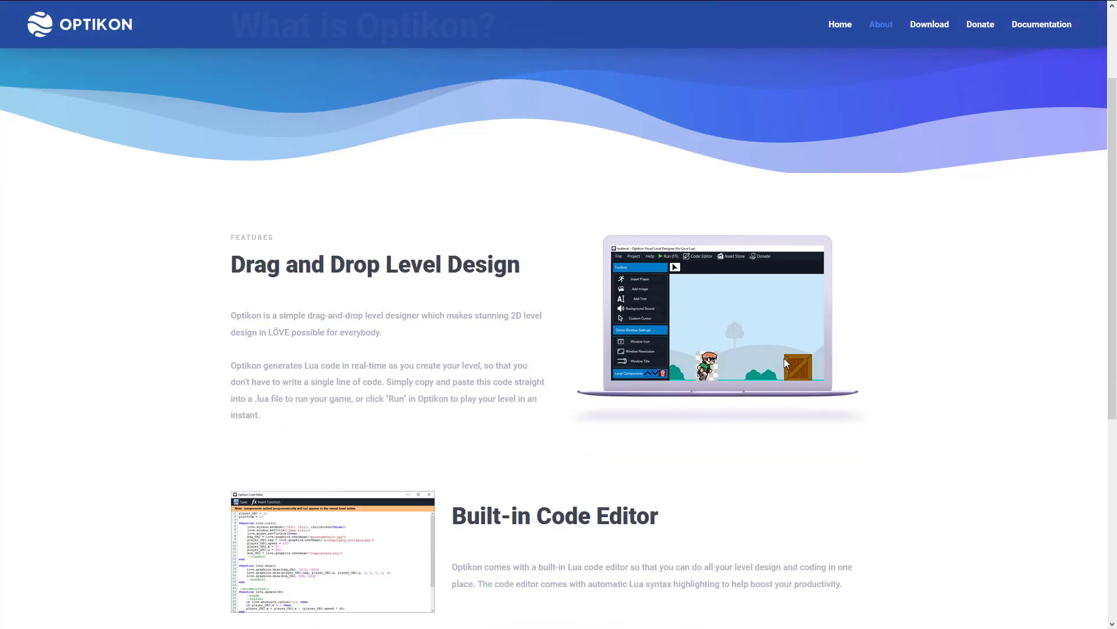
scroll(784, 358, "up", 3)
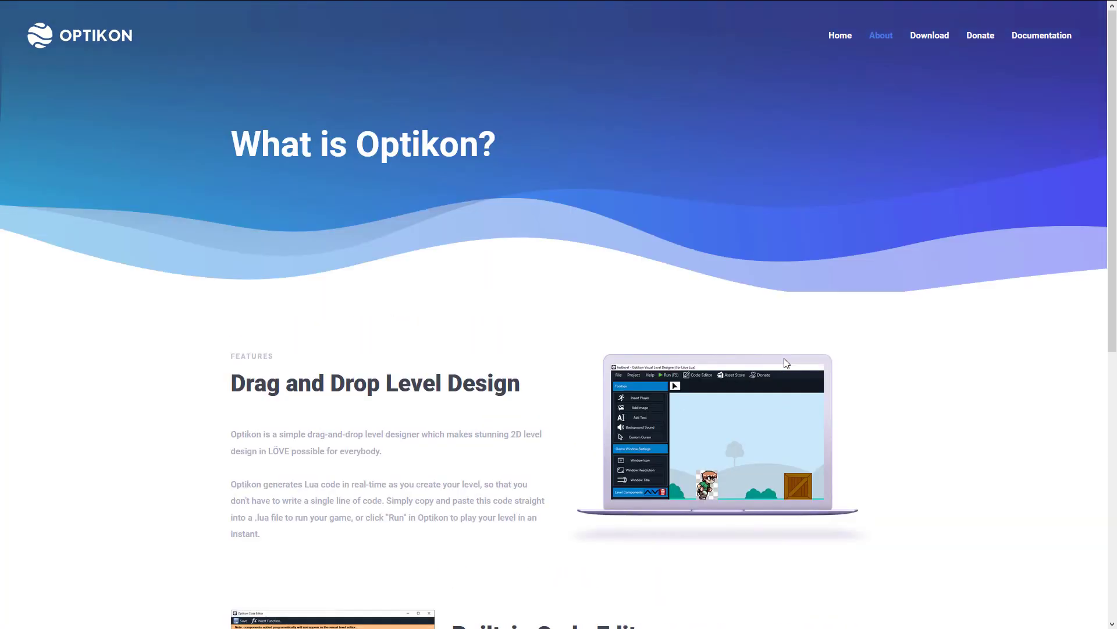
Switch to Optikon Level Designer and add mid_ground_cloud_1.png from the bg graphics folder as an image component named bg
key("alt+Tab")
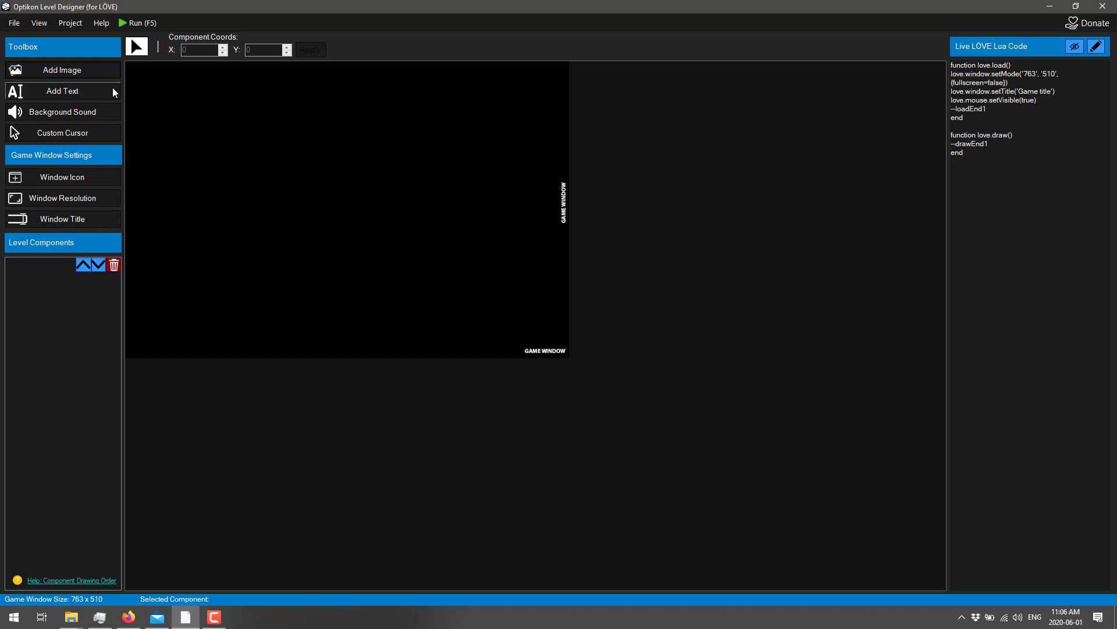
left_click(70, 73)
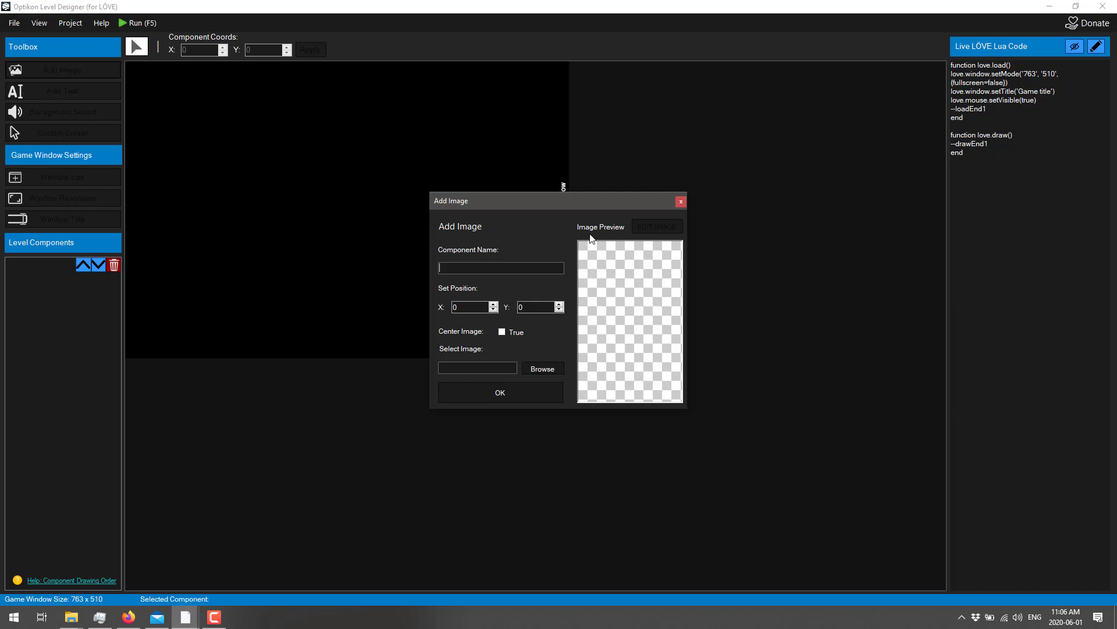
left_click(512, 267)
type("bg")
left_click(558, 364)
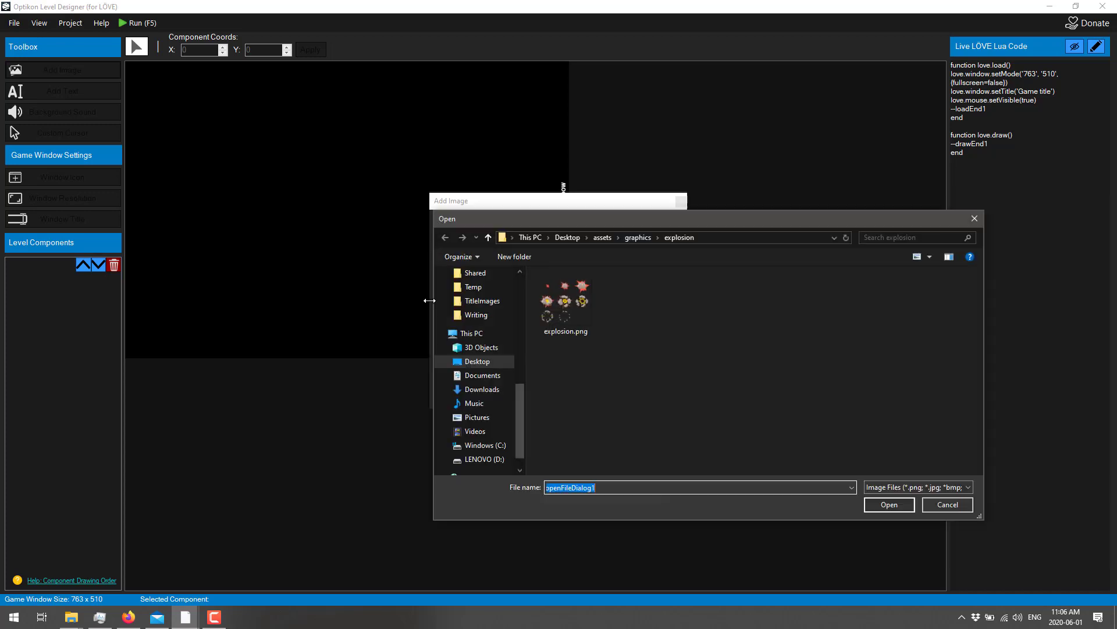
left_click(647, 236)
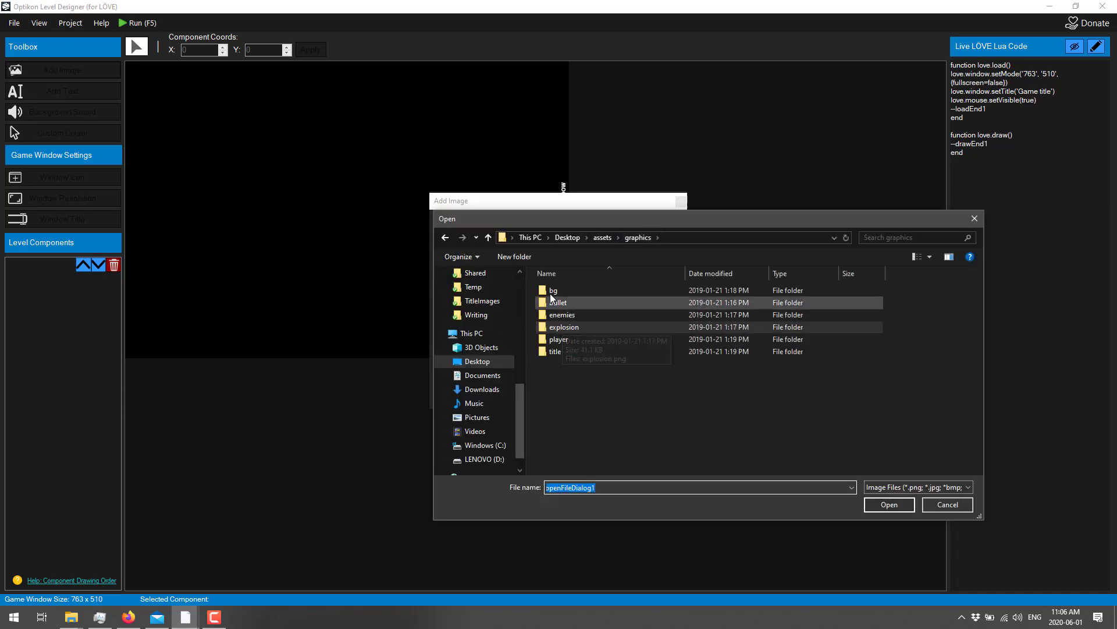
double_click(550, 293)
double_click(795, 312)
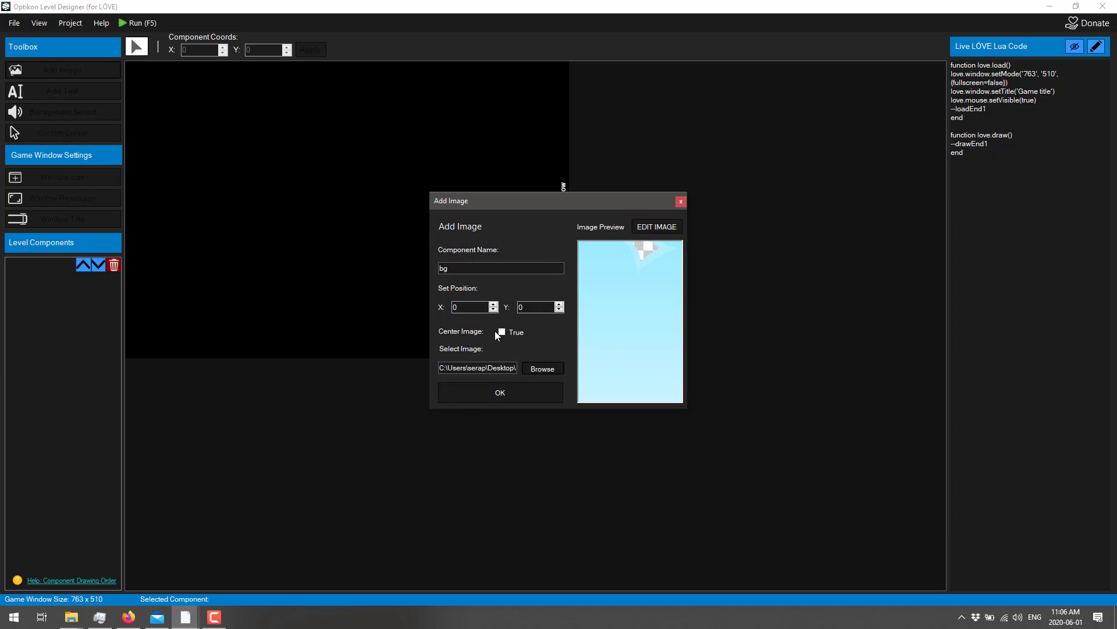
left_click(536, 388)
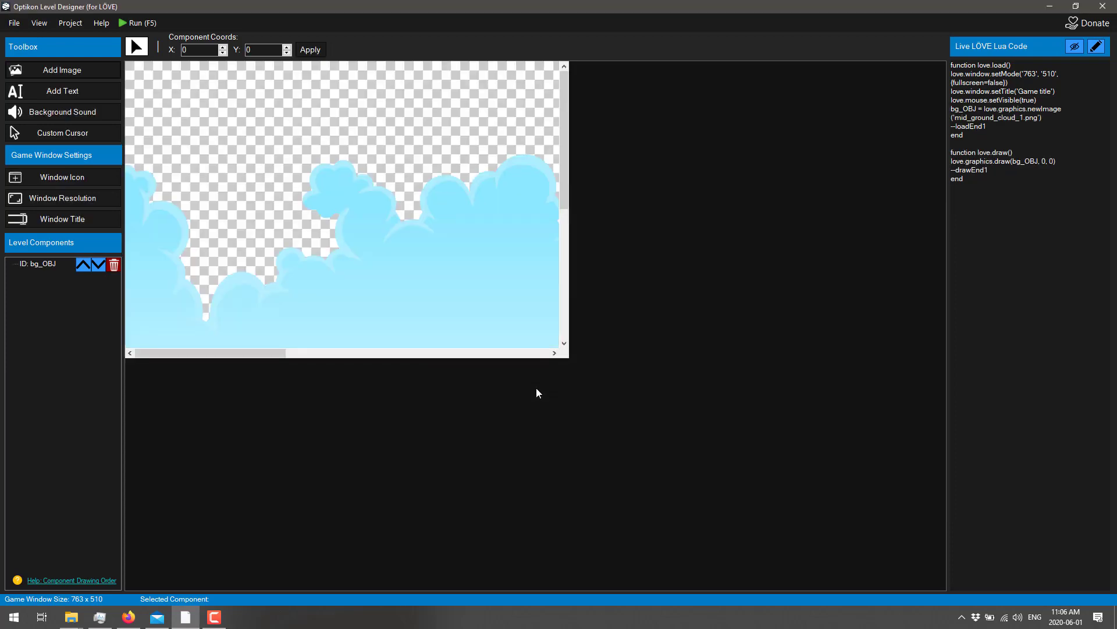
Move the bg image to about X -121, Y -111 in the game window
left_click_drag(489, 312, 331, 579)
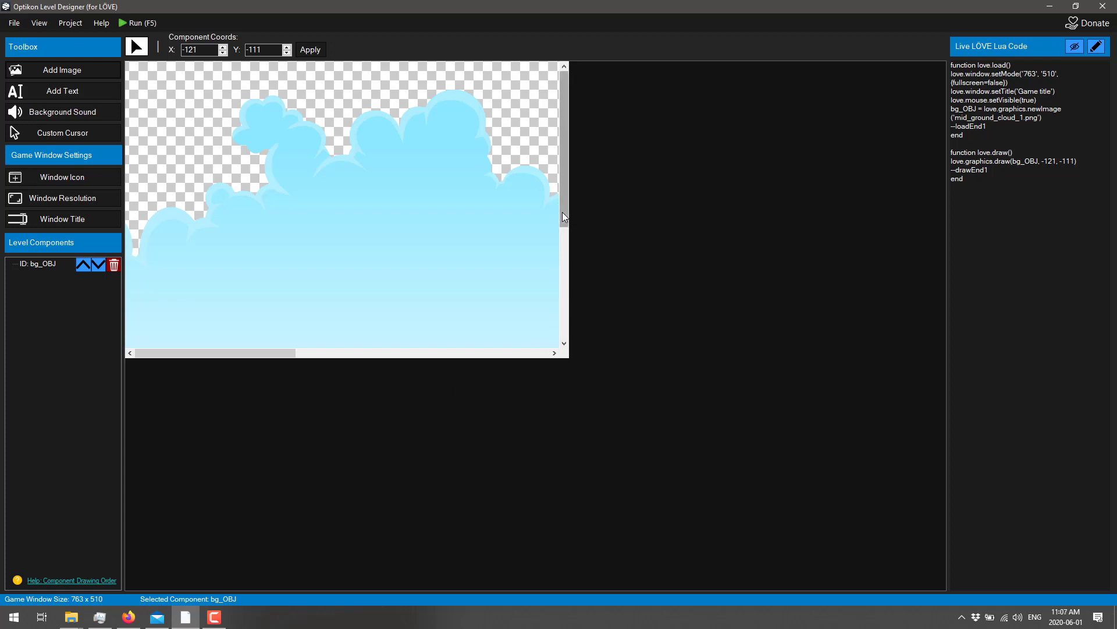
left_click_drag(563, 212, 567, 156)
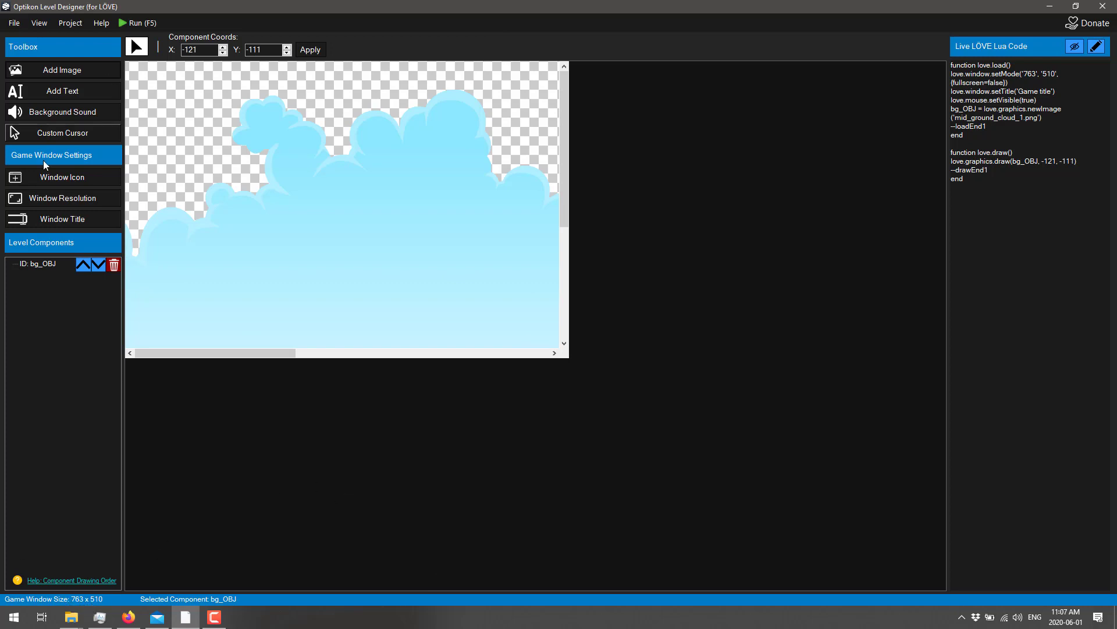
Set the game window size to 1200 x 900 and reposition the bg image at about X -99, Y -26
left_click(75, 199)
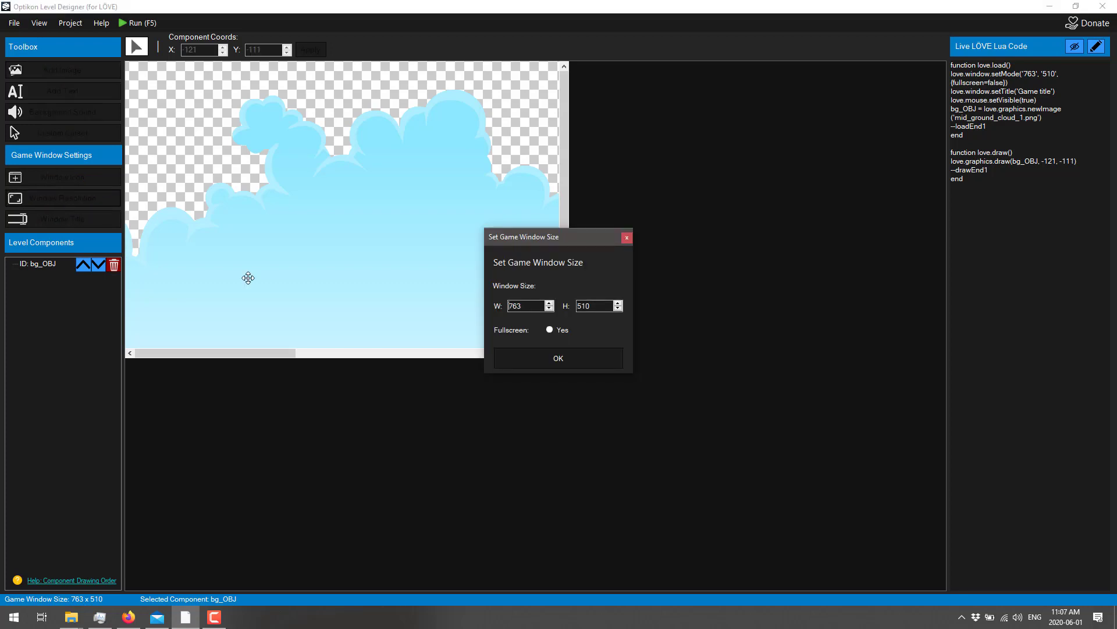
key("ctrl+a")
type("12")
key("shift+End")
left_click(557, 358)
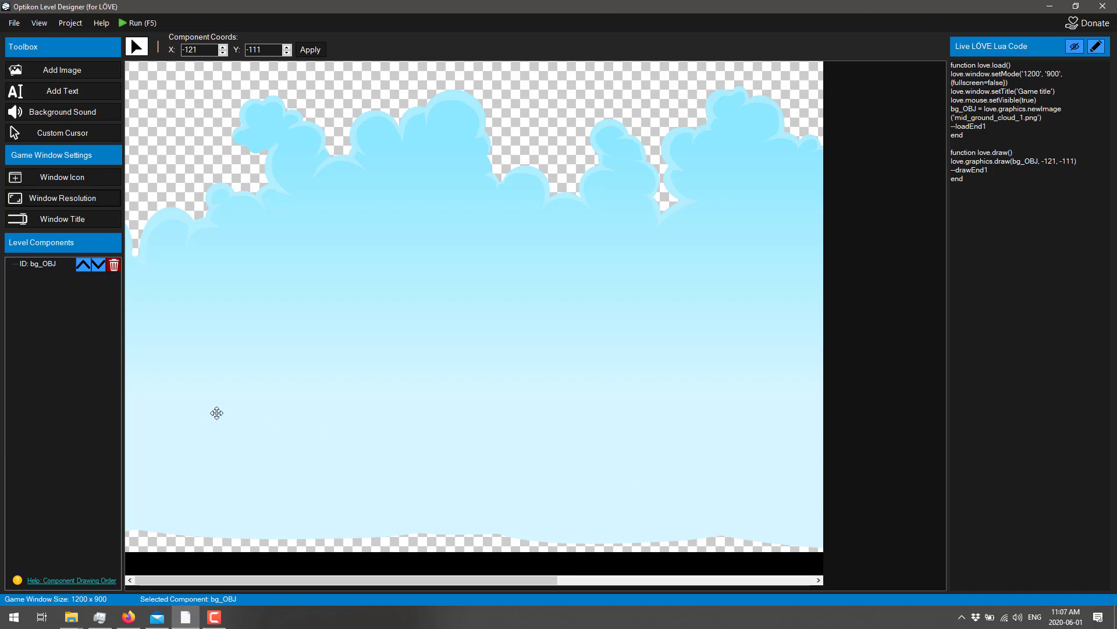
left_click_drag(216, 413, 350, 626)
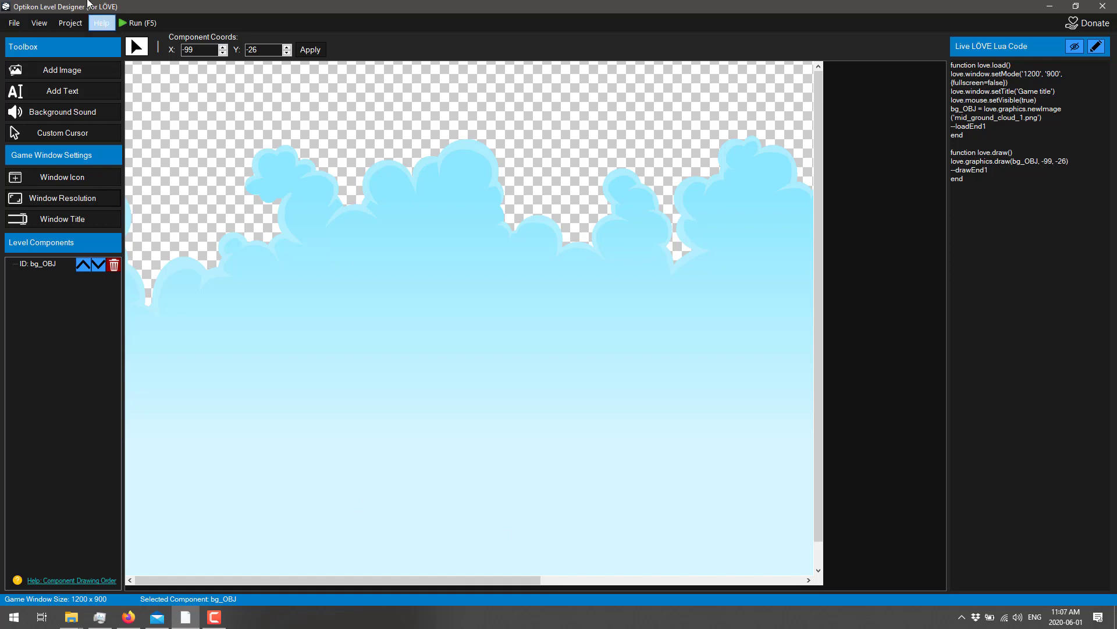
Add Player128_blue.png as an image component named player and place it at about X 401, Y 409
left_click(60, 71)
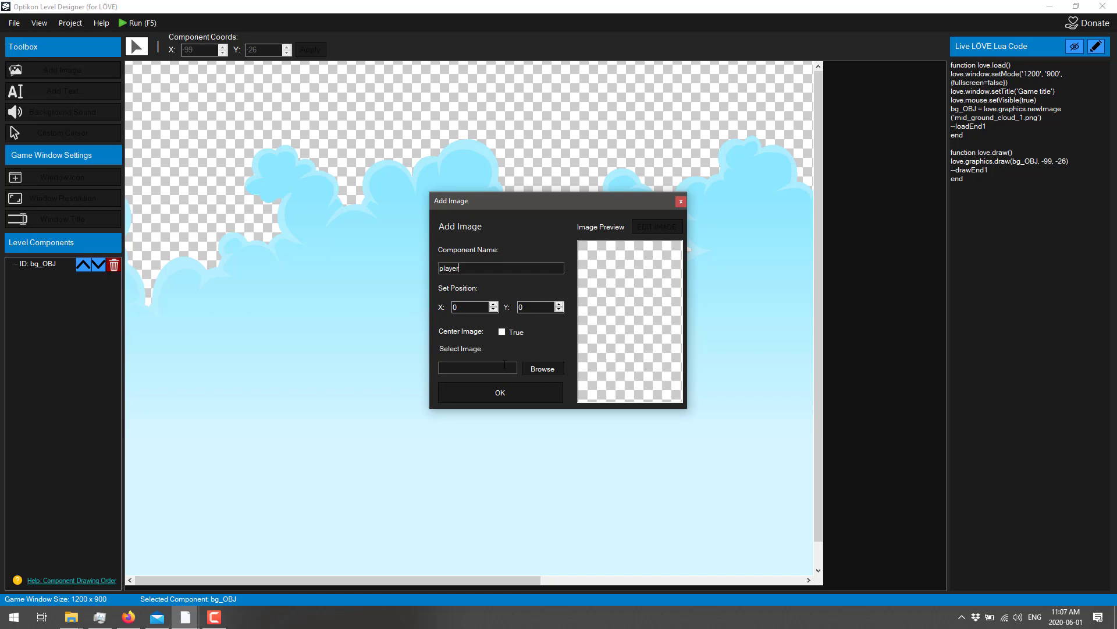
left_click(556, 369)
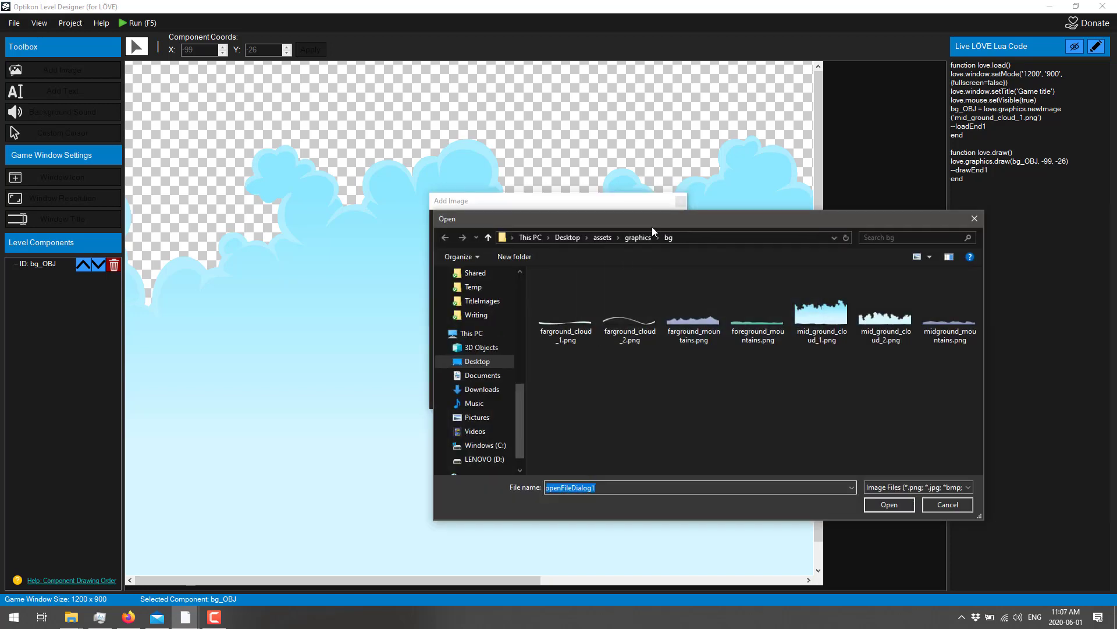
left_click(636, 237)
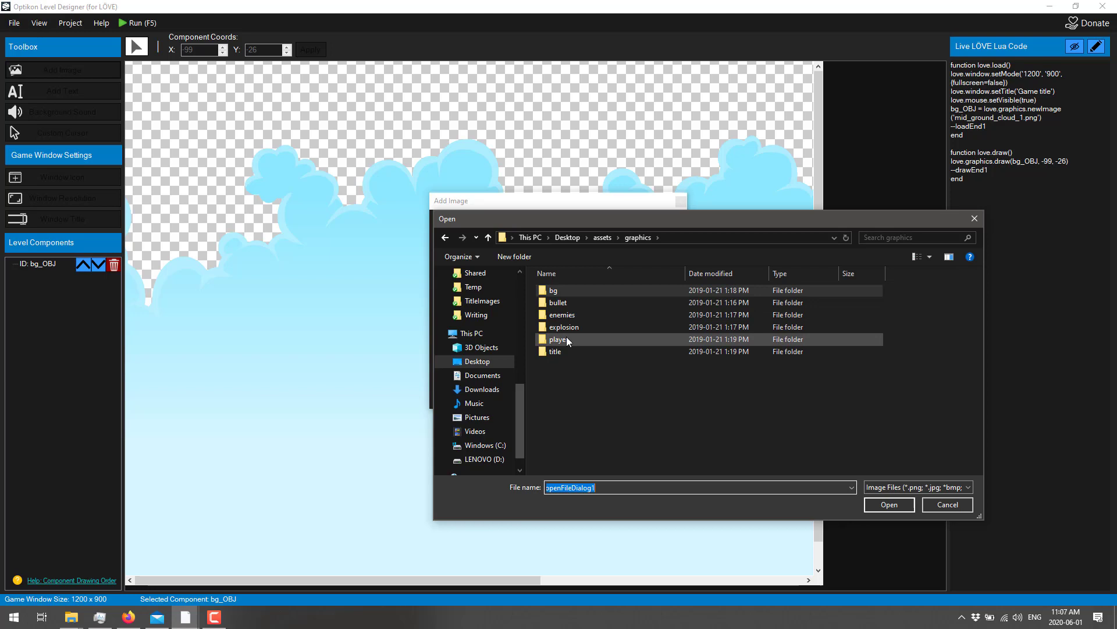
double_click(567, 337)
double_click(570, 308)
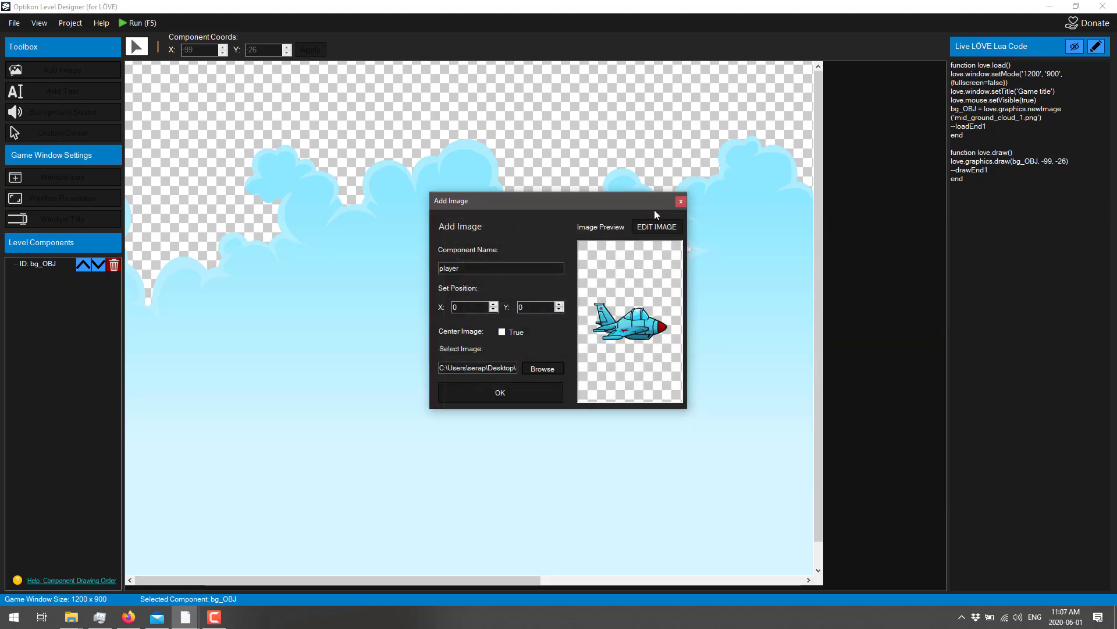
left_click(508, 397)
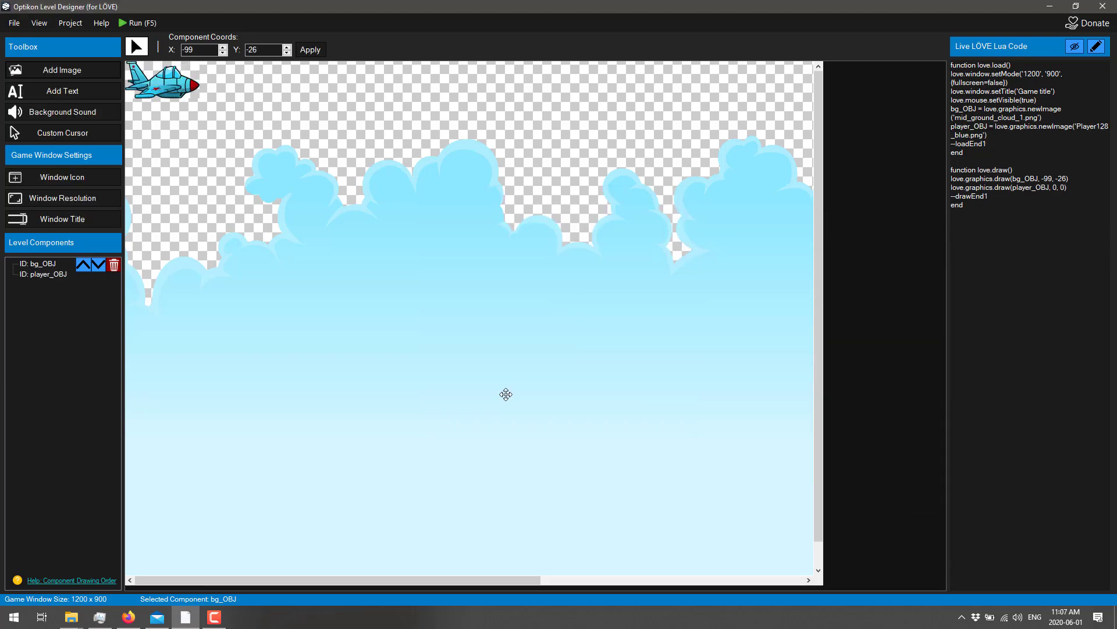
left_click_drag(170, 87, 379, 191)
left_click_drag(348, 274, 396, 318)
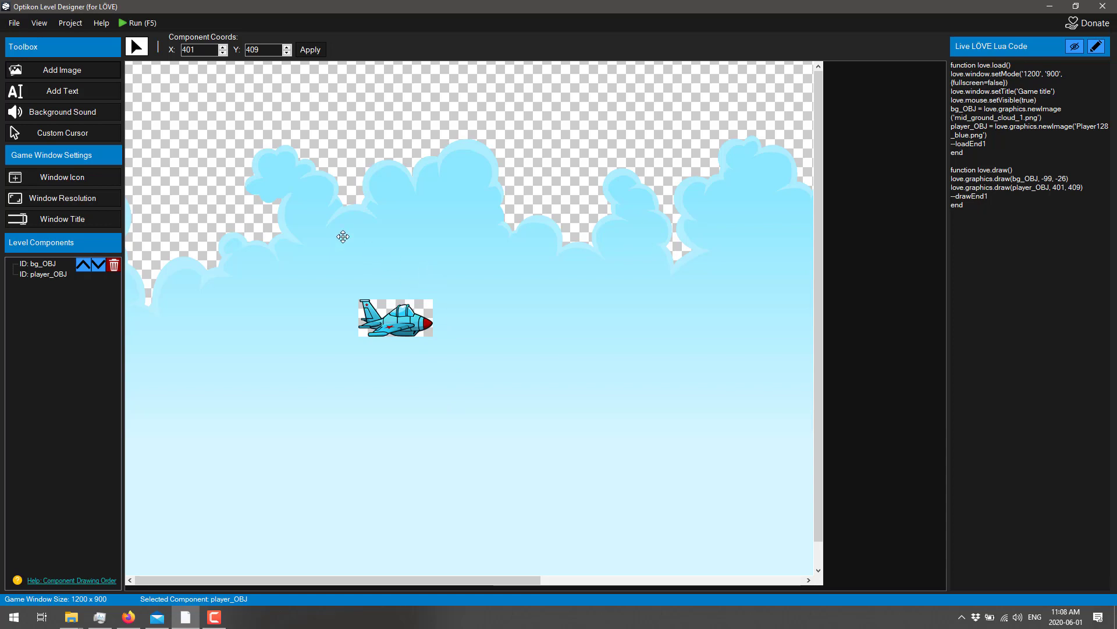
Create a text component named title using the font animeace.ttf from the assets fonts folder
left_click(64, 91)
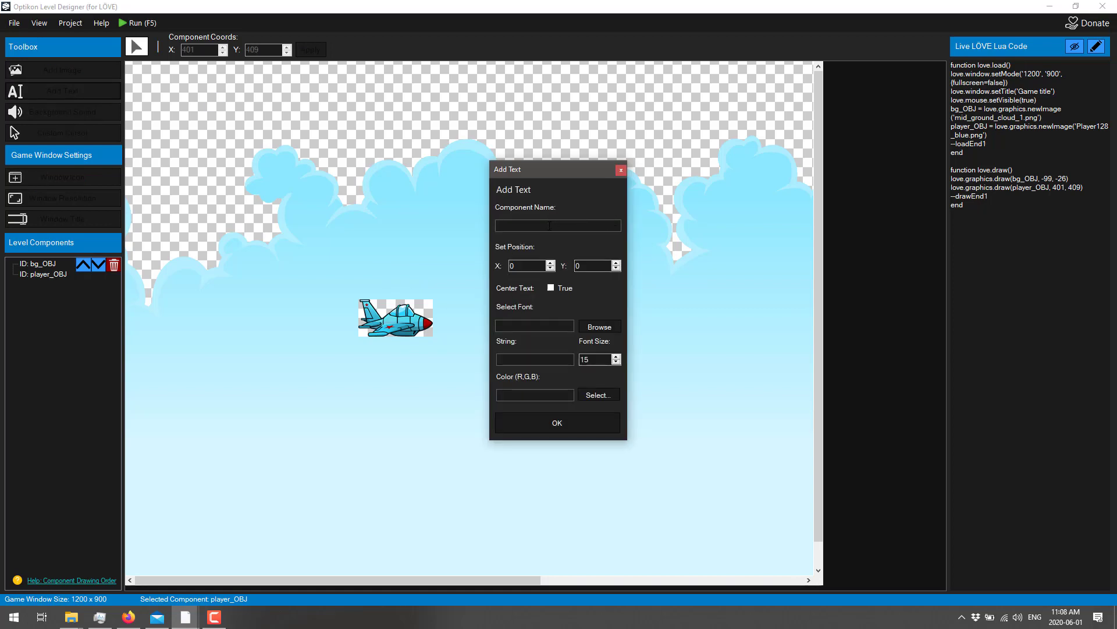
type("title")
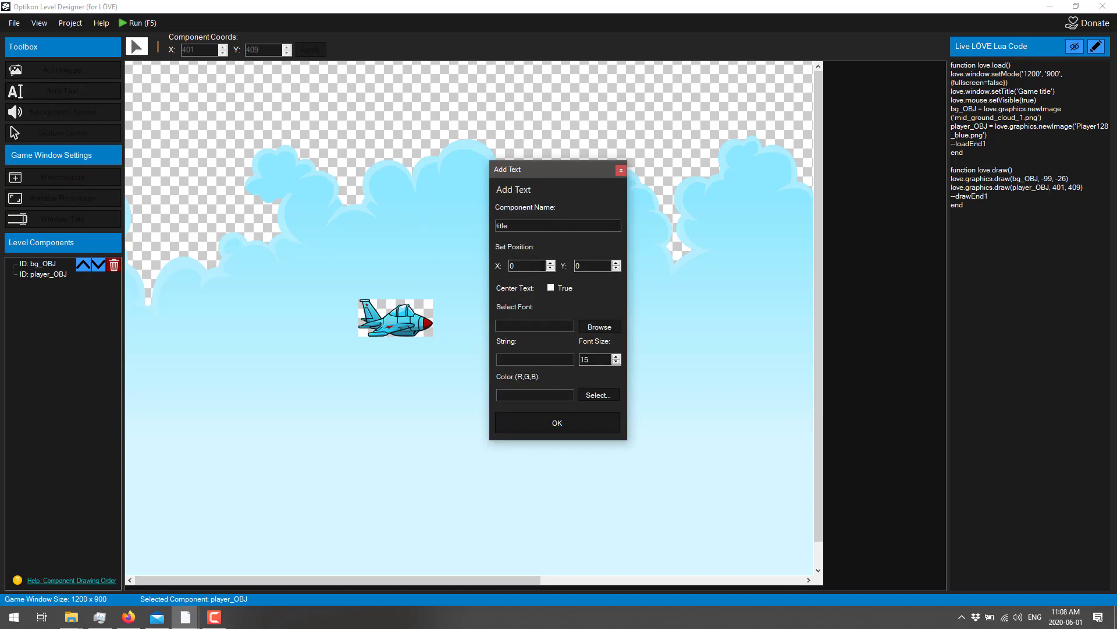
left_click(609, 325)
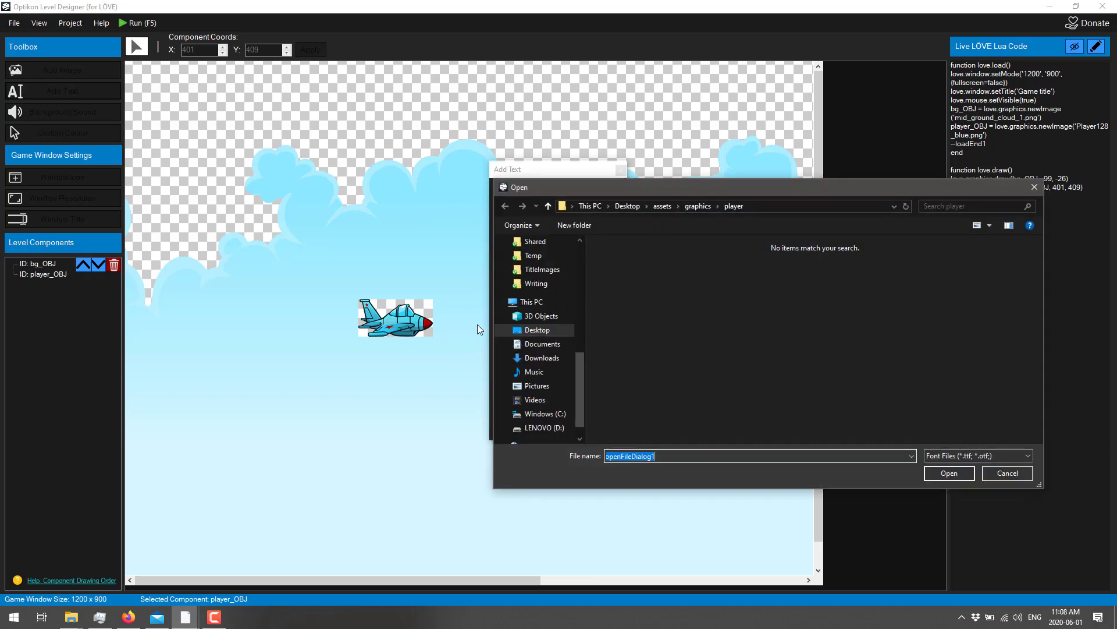
left_click(698, 206)
left_click(662, 207)
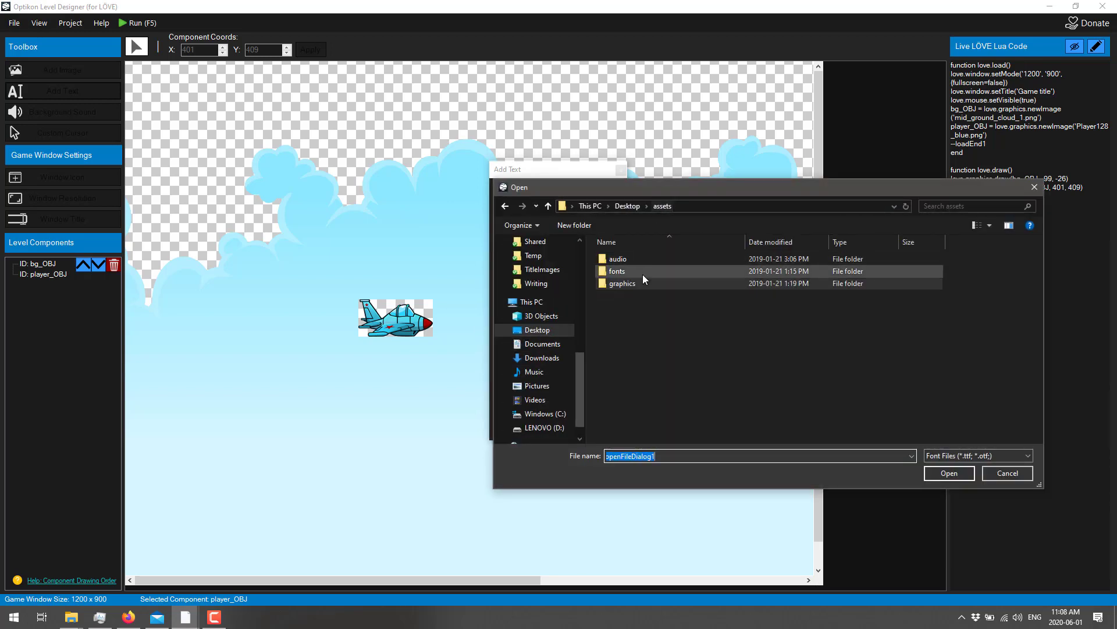
left_click(613, 271)
double_click(613, 270)
double_click(622, 257)
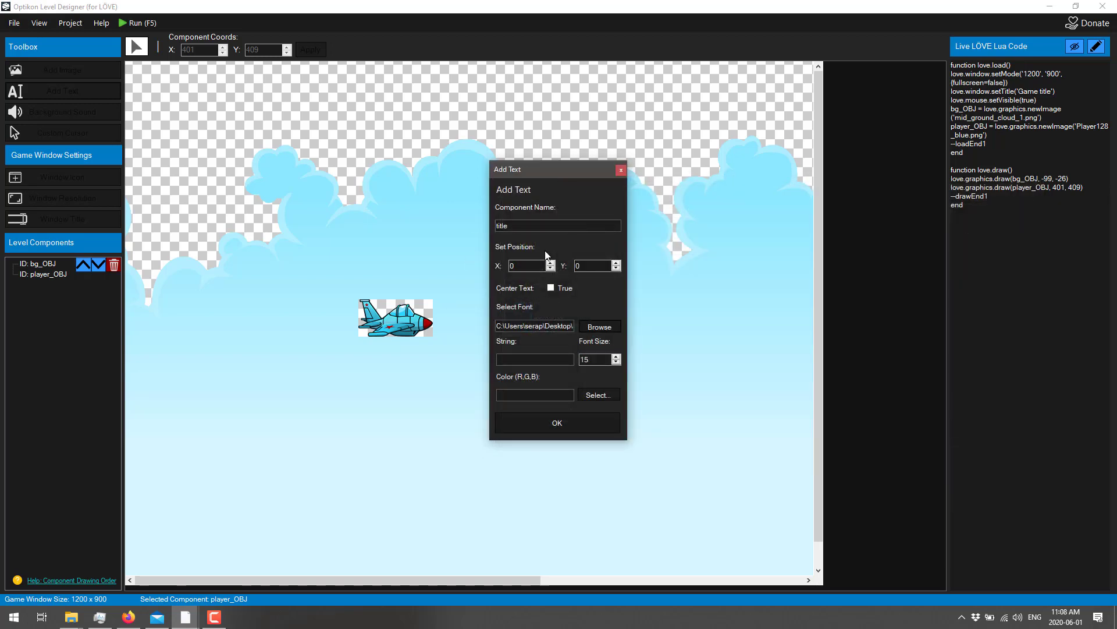
Give the text component the string "My Title", font size 64 and a purple colour, and place it at about X 519, Y 69
left_click(594, 359)
left_click(608, 394)
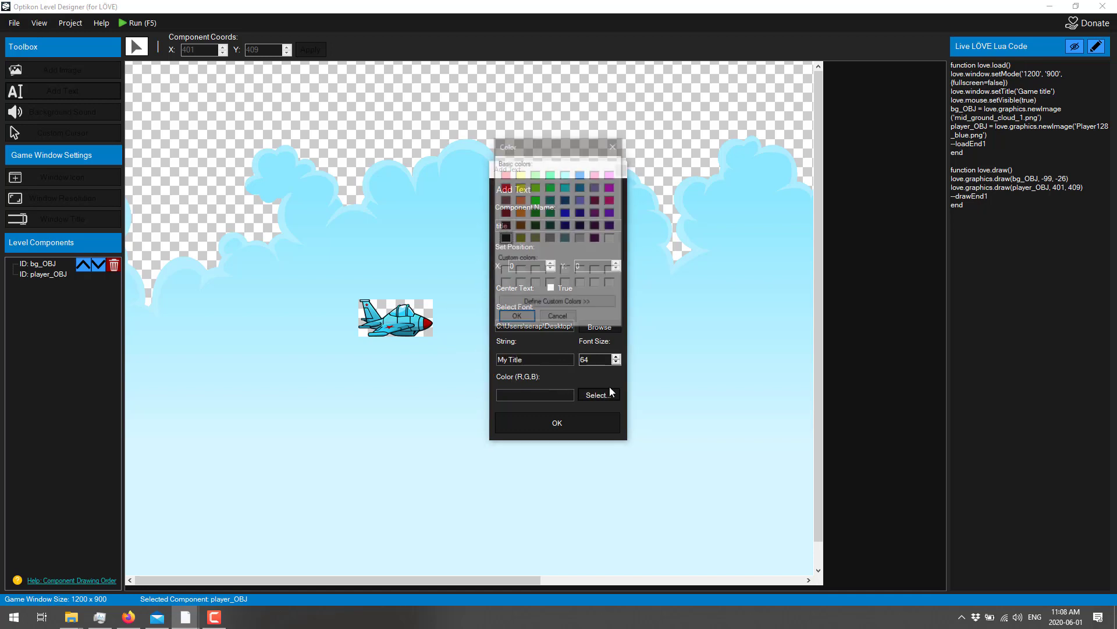
left_click(611, 213)
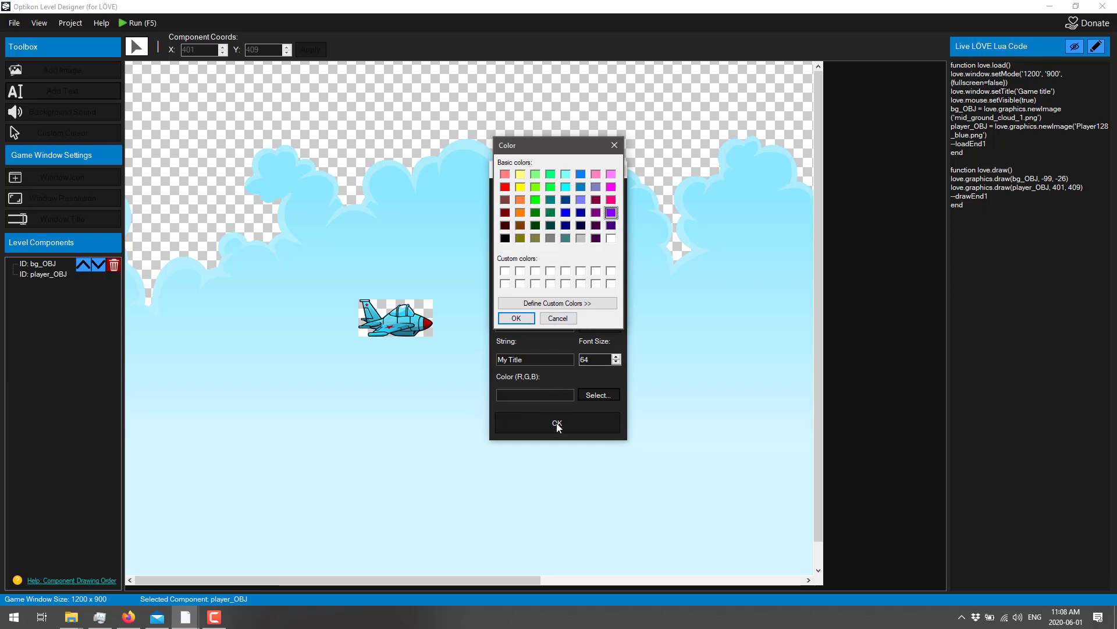
left_click(516, 318)
left_click(547, 424)
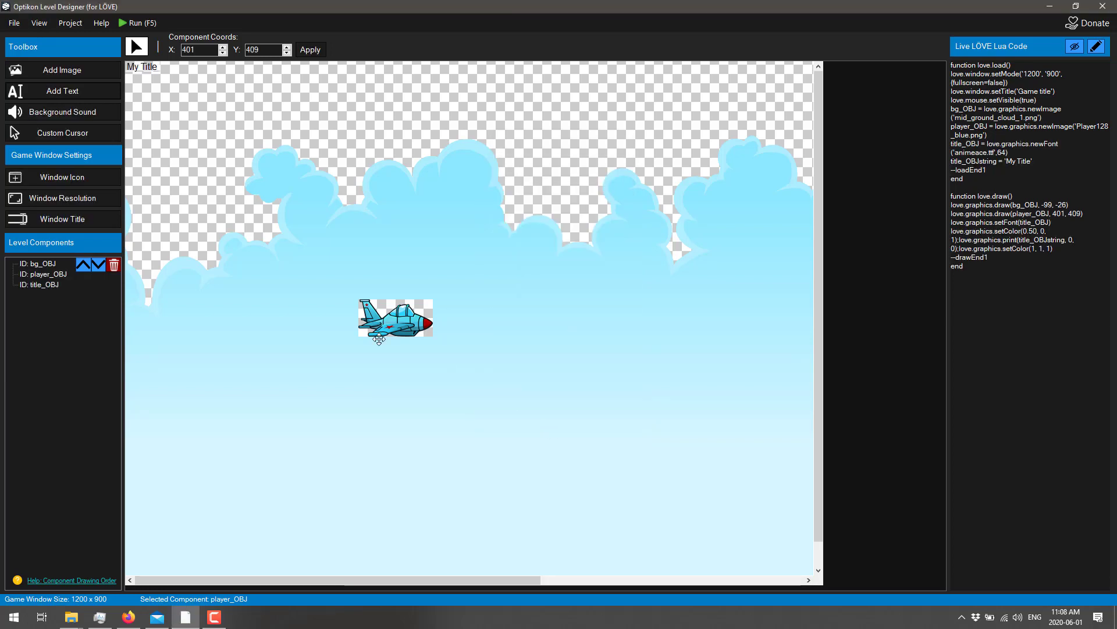
left_click_drag(132, 64, 434, 105)
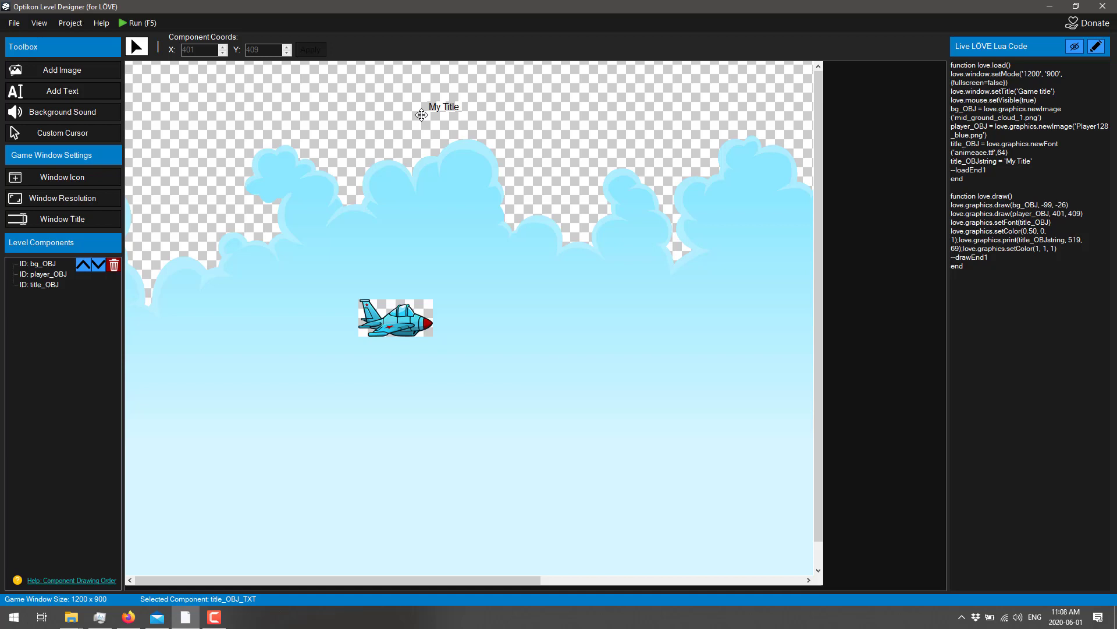
Move the title text to about X 126, Y 30 and save the level as youtubeDemoOptikon in C:\temp
left_click_drag(440, 108, 211, 86)
left_click(14, 23)
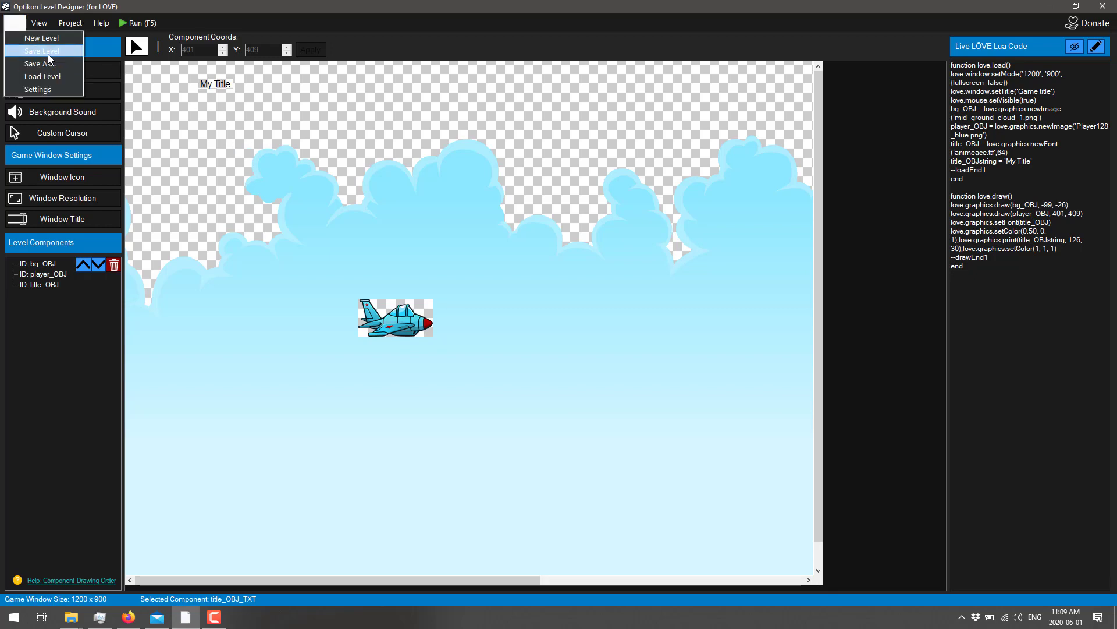
left_click(49, 58)
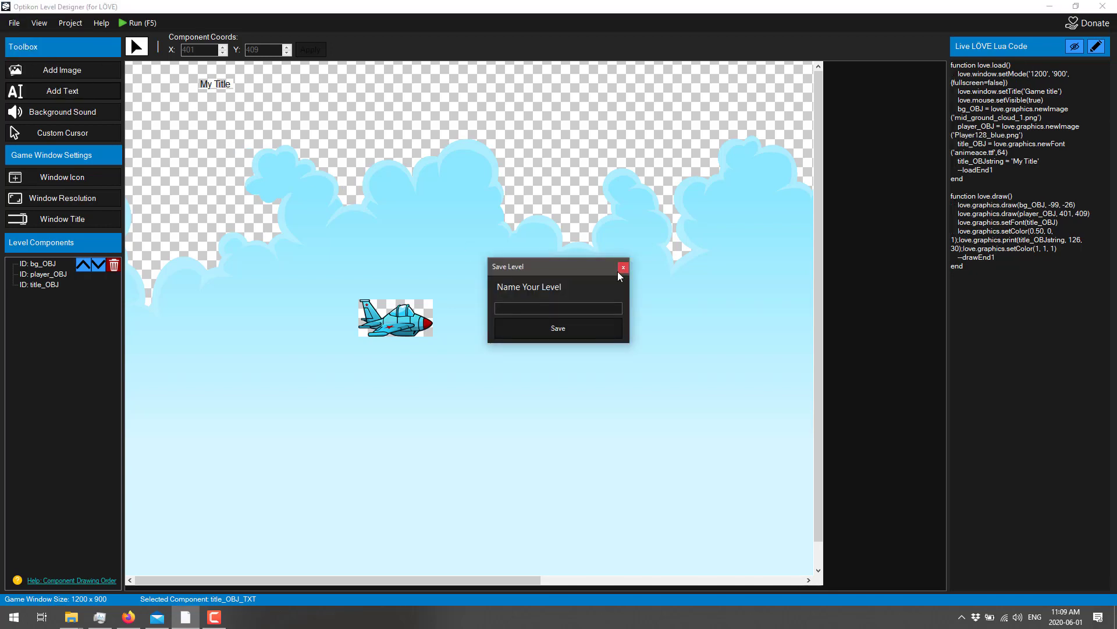
type("youtubeDemo")
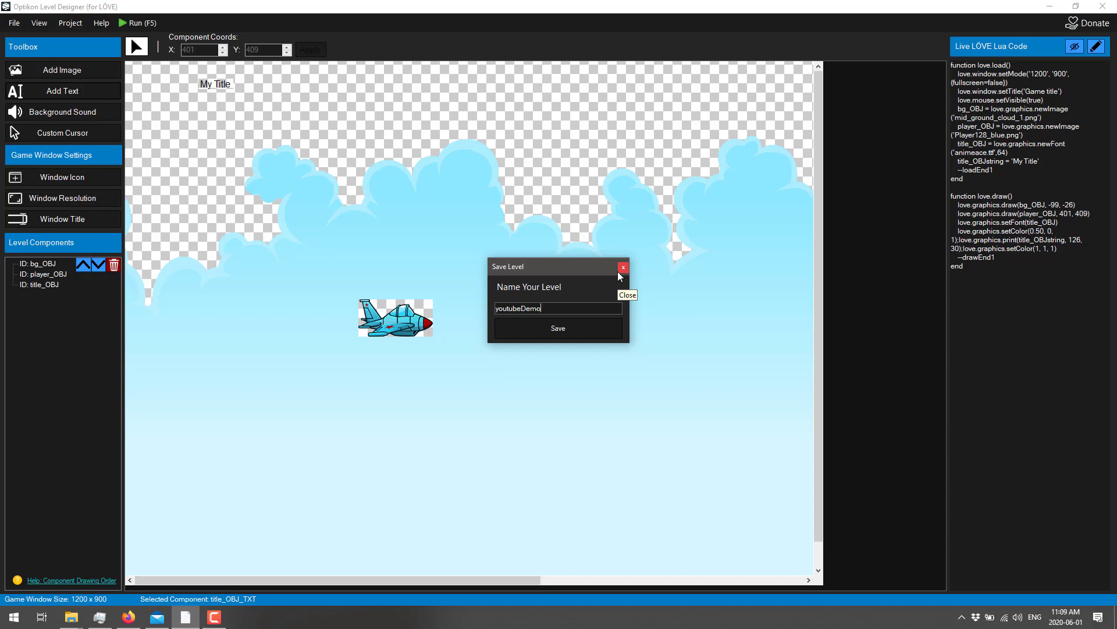
type("Optikon")
left_click(558, 329)
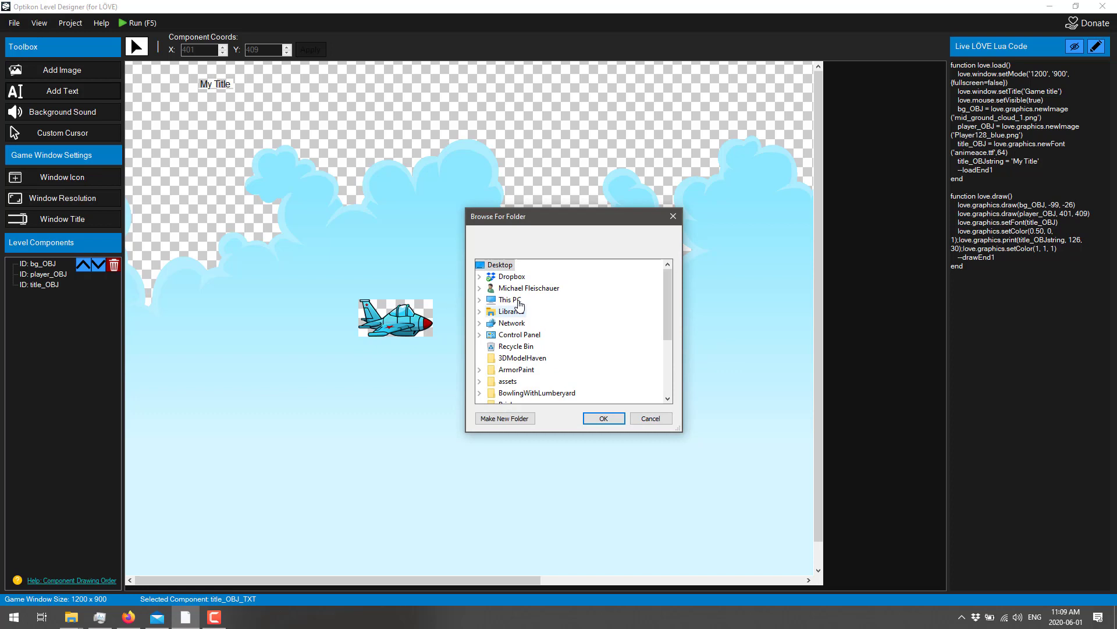
double_click(518, 300)
double_click(529, 392)
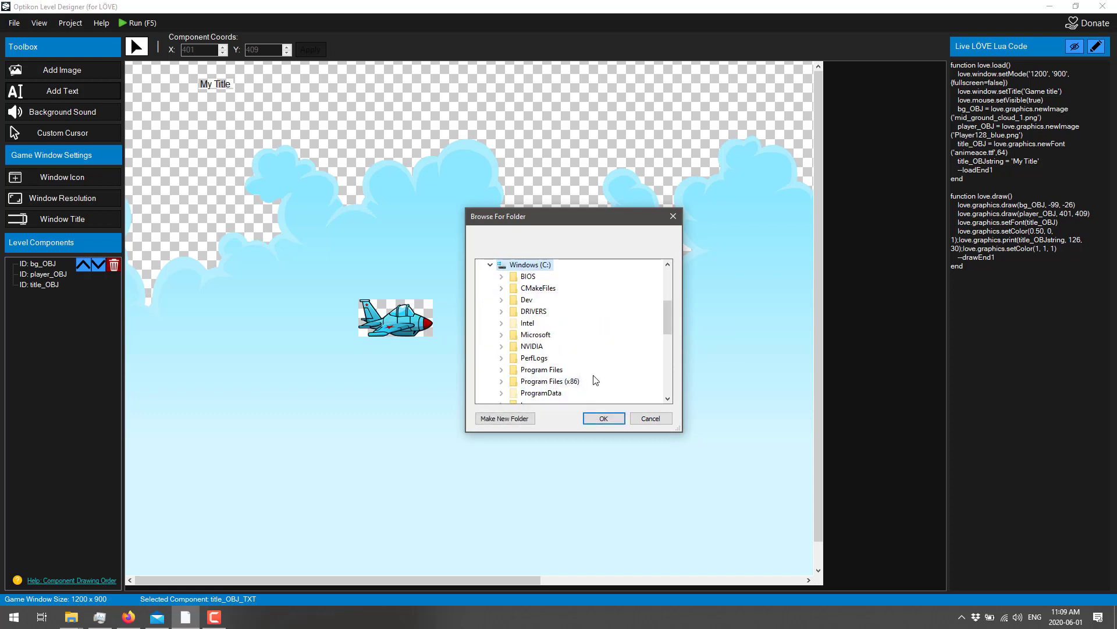
scroll(594, 380, "down", 2)
double_click(580, 335)
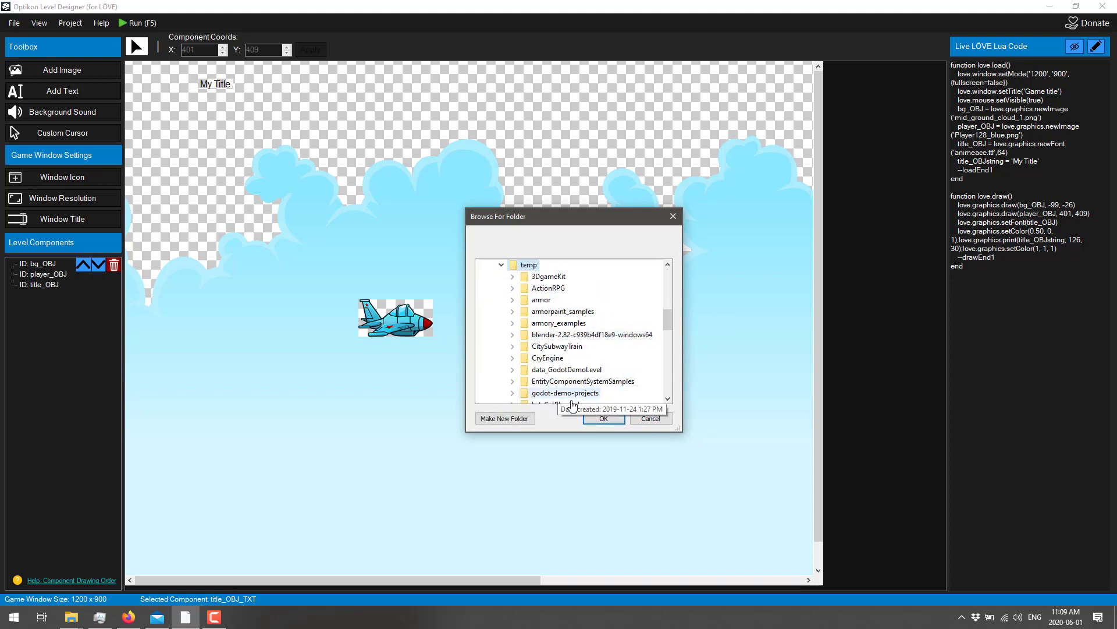
left_click(601, 418)
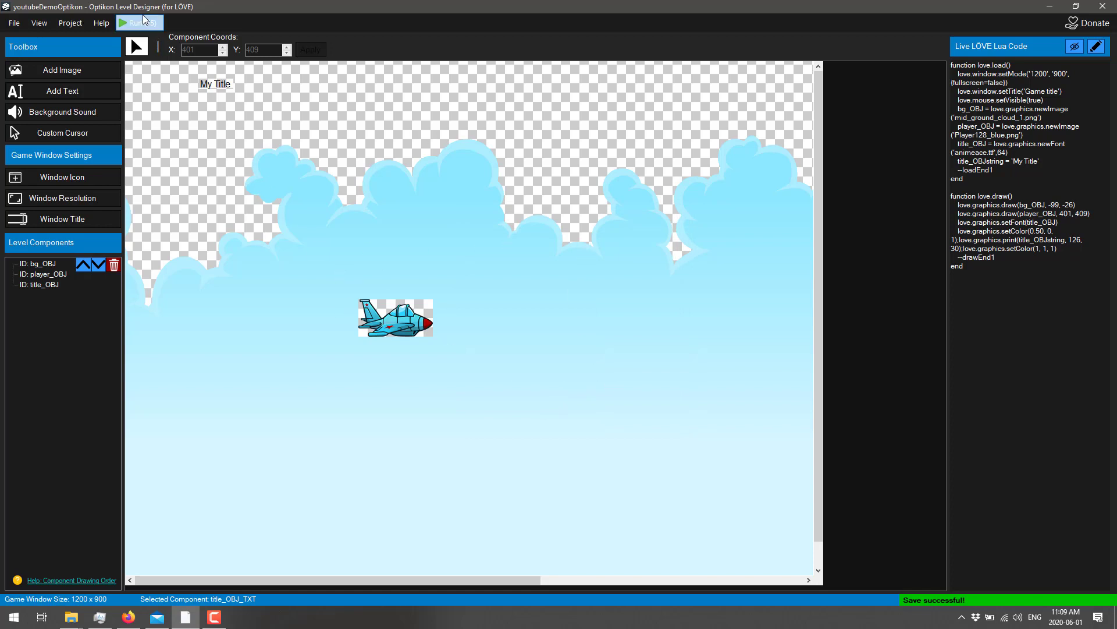
Run the saved level to preview the scene and close the game window
left_click(145, 20)
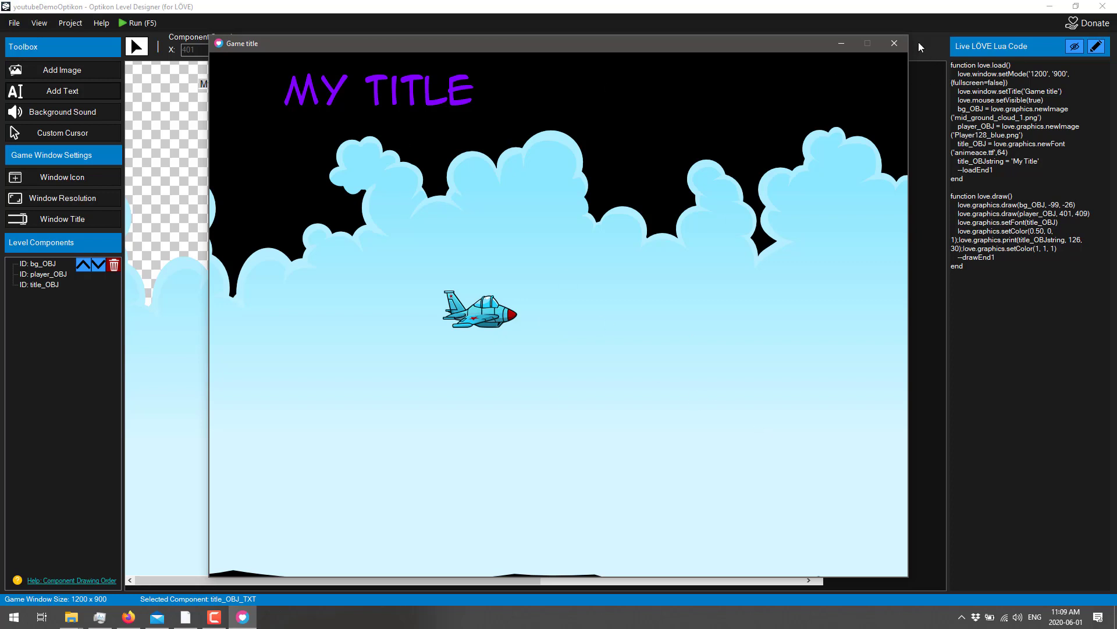
left_click(895, 43)
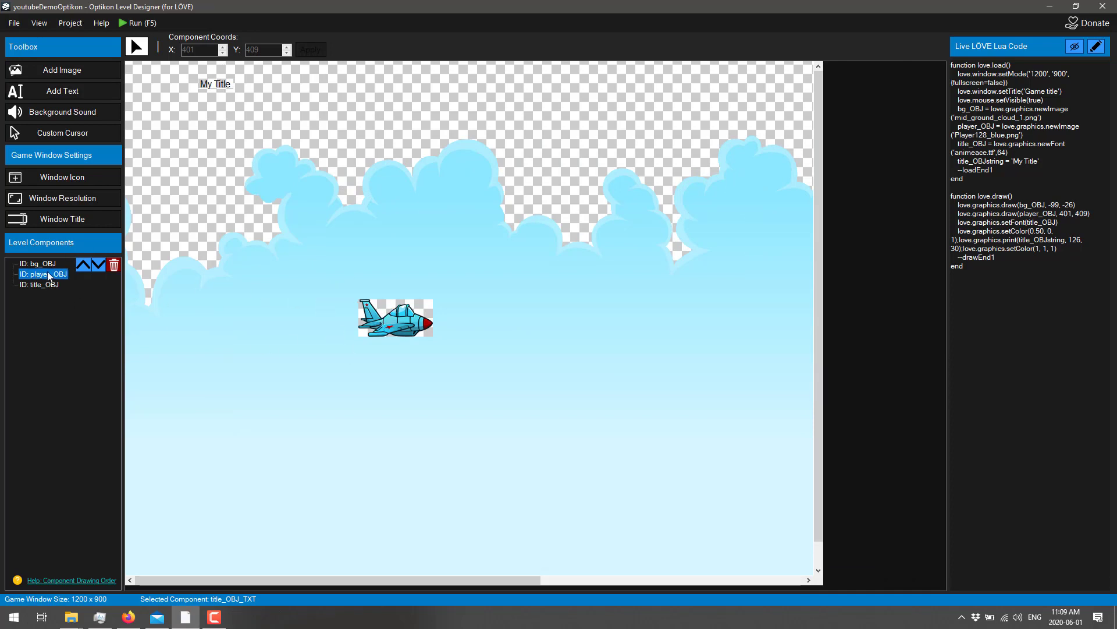
Reorder the level components so that player_OBJ is drawn before bg_OBJ
left_click(83, 265)
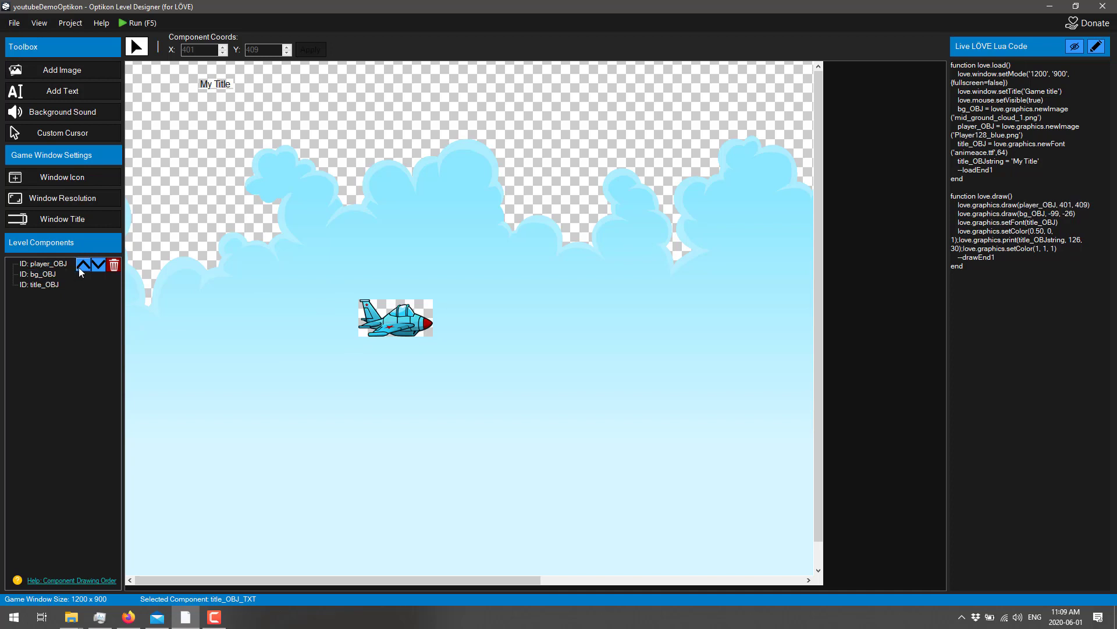
left_click(44, 274)
left_click(48, 264)
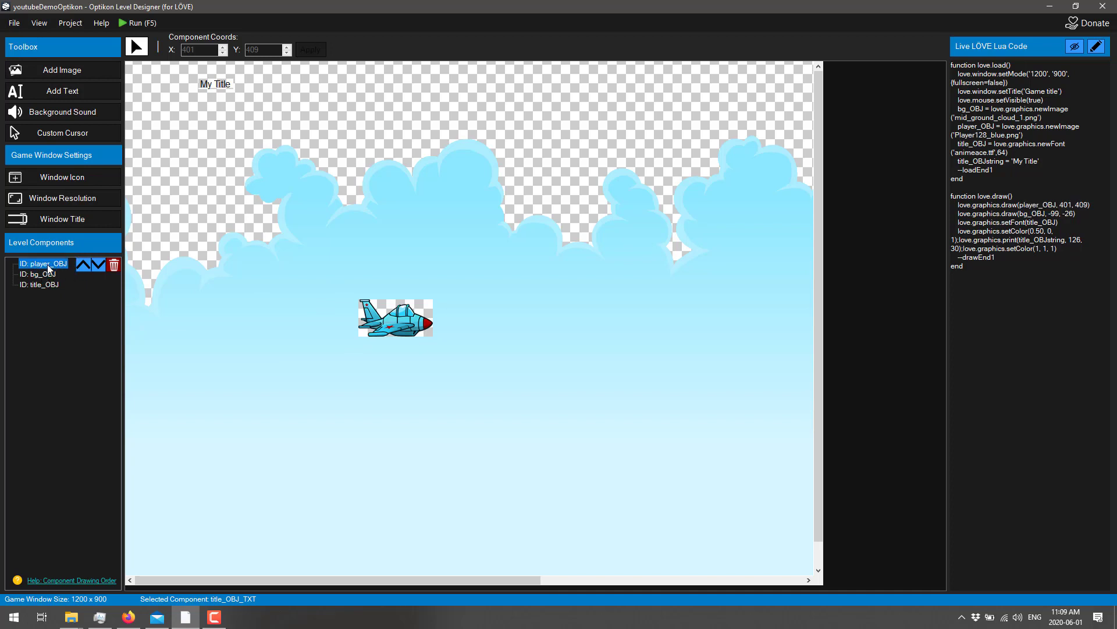
left_click(98, 265)
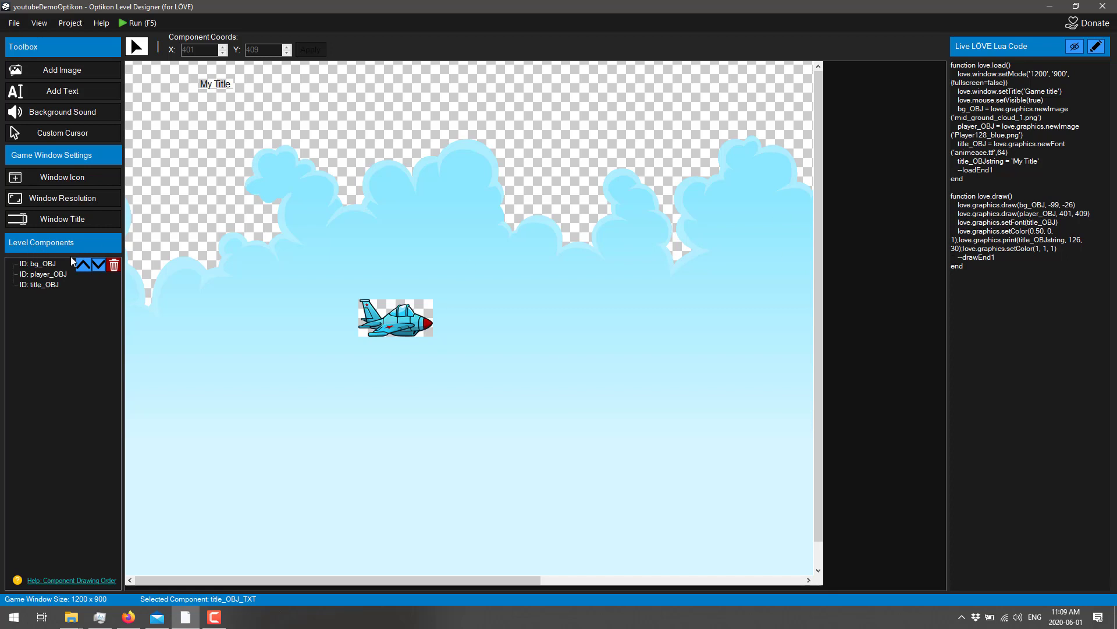
left_click(98, 266)
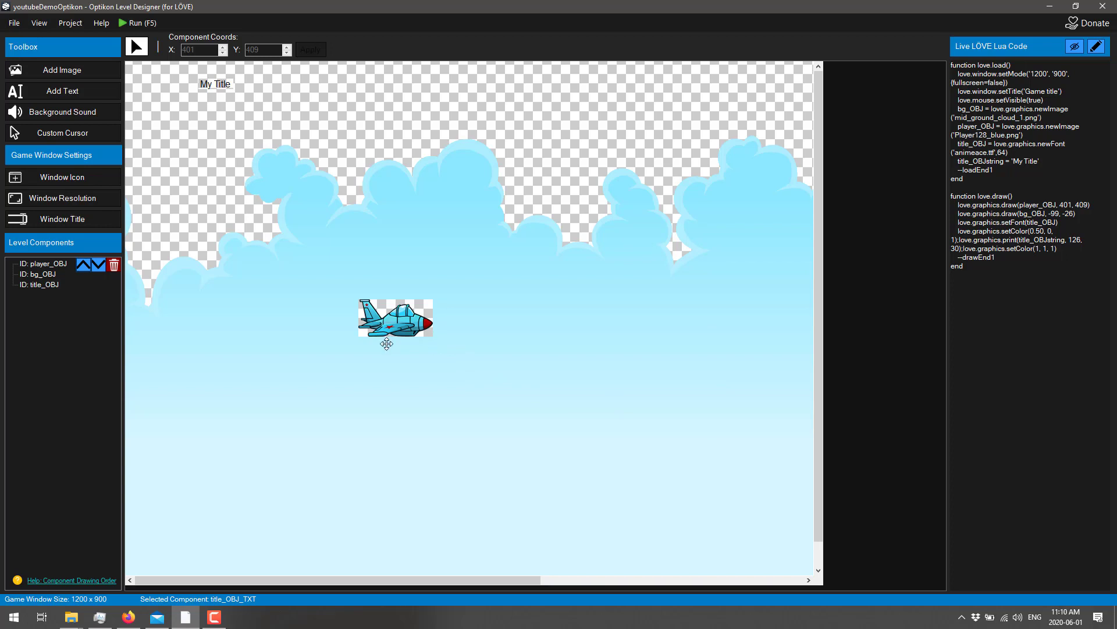
Add InStormAndSunshine.ogg from the assets audio folder as background sound, and test-run the level
left_click(85, 111)
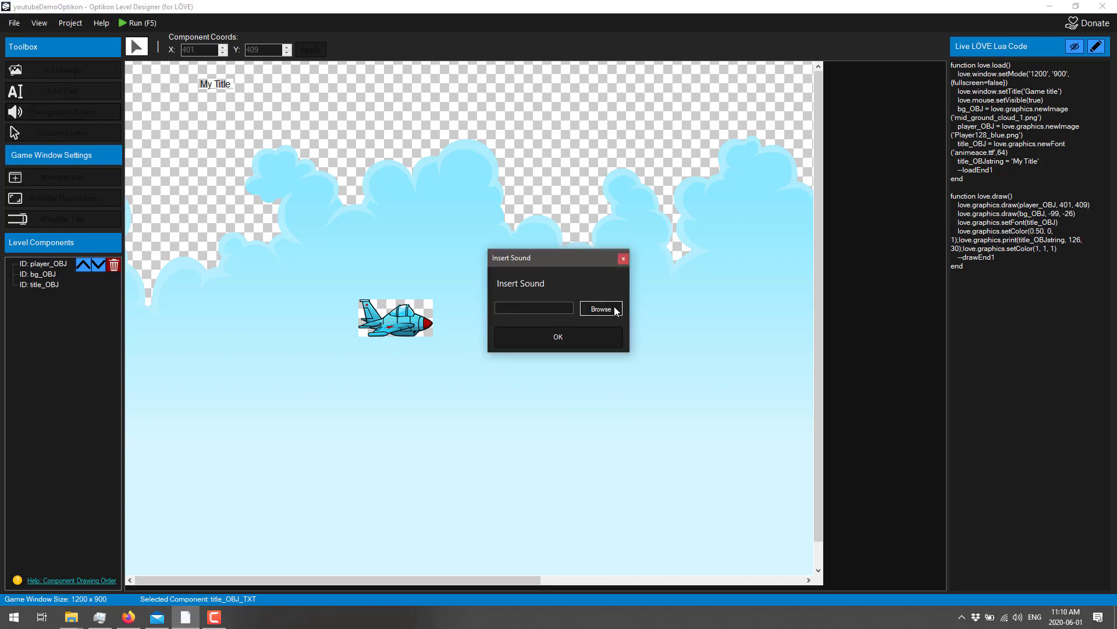
left_click(601, 309)
left_click(659, 295)
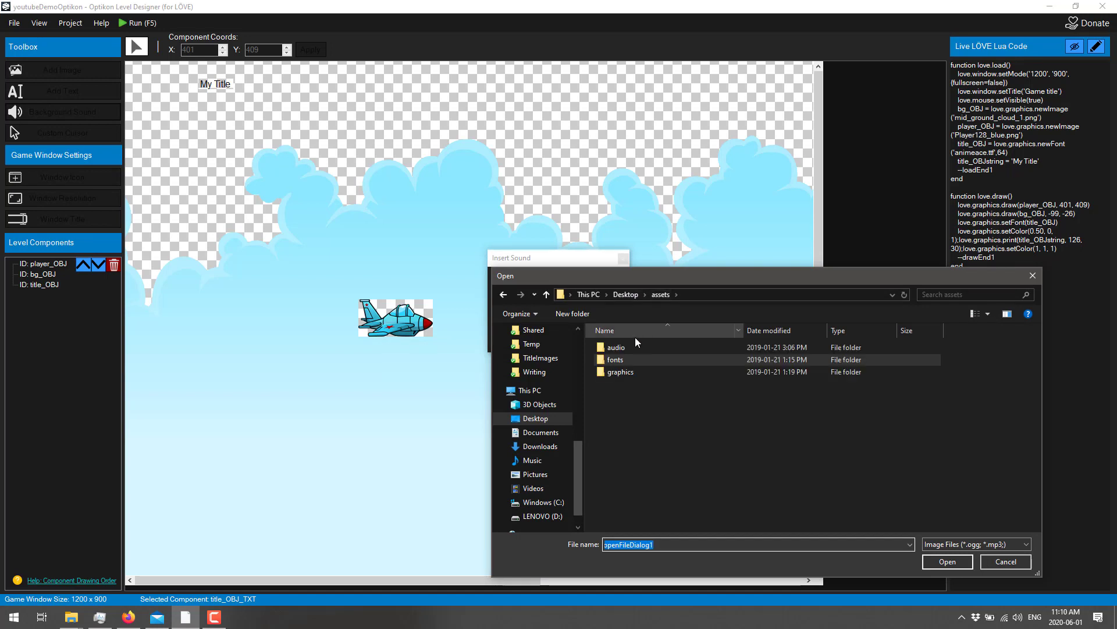
double_click(625, 348)
double_click(650, 383)
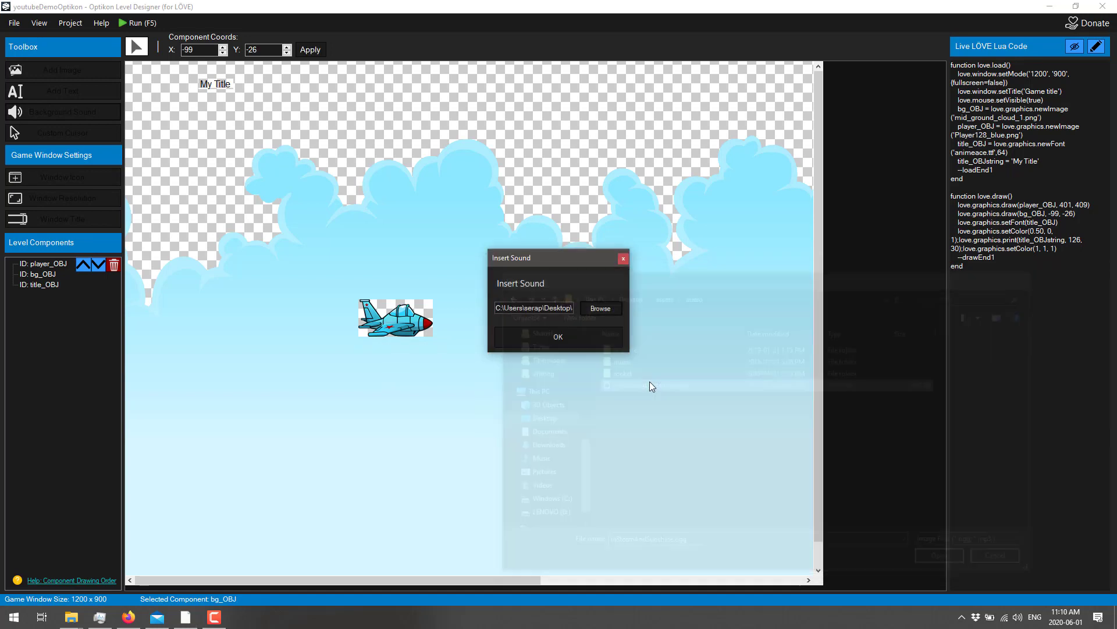
left_click(580, 338)
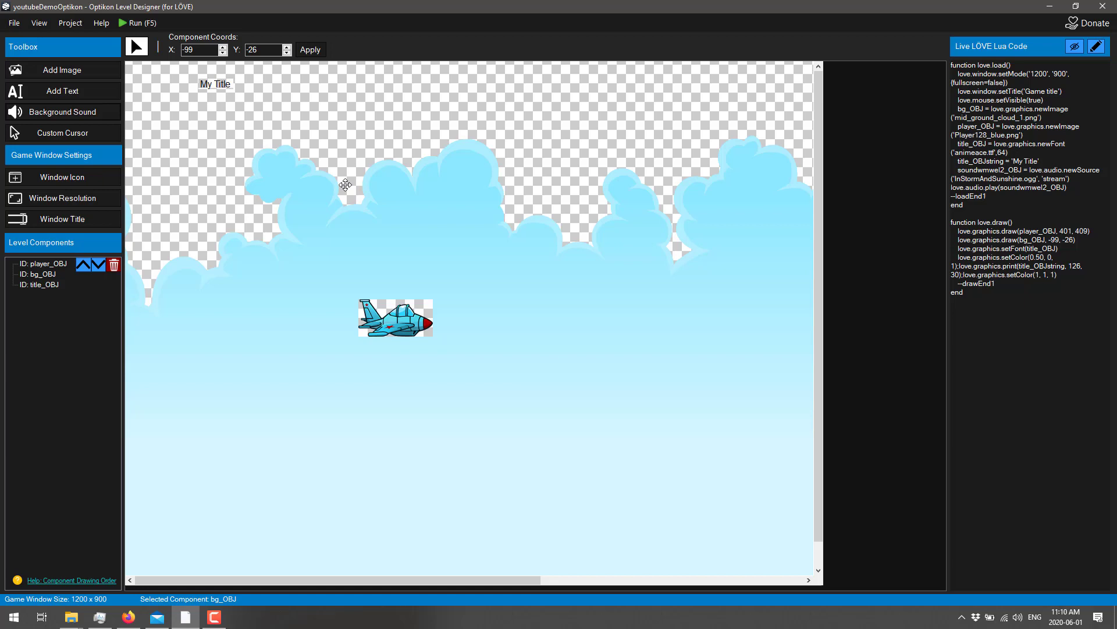
left_click(135, 23)
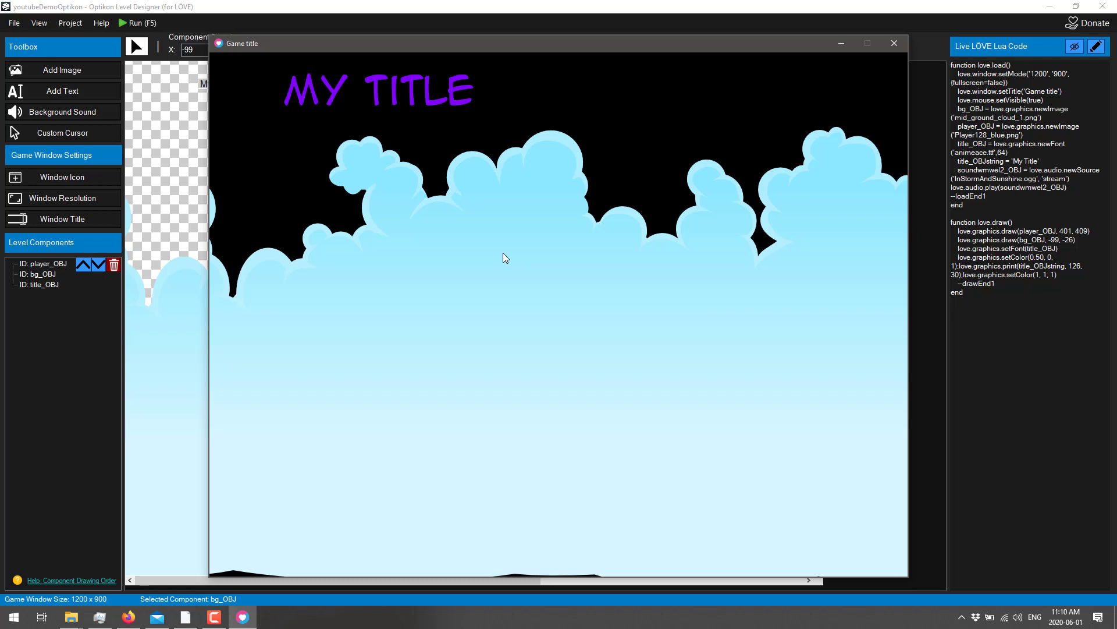
left_click(895, 43)
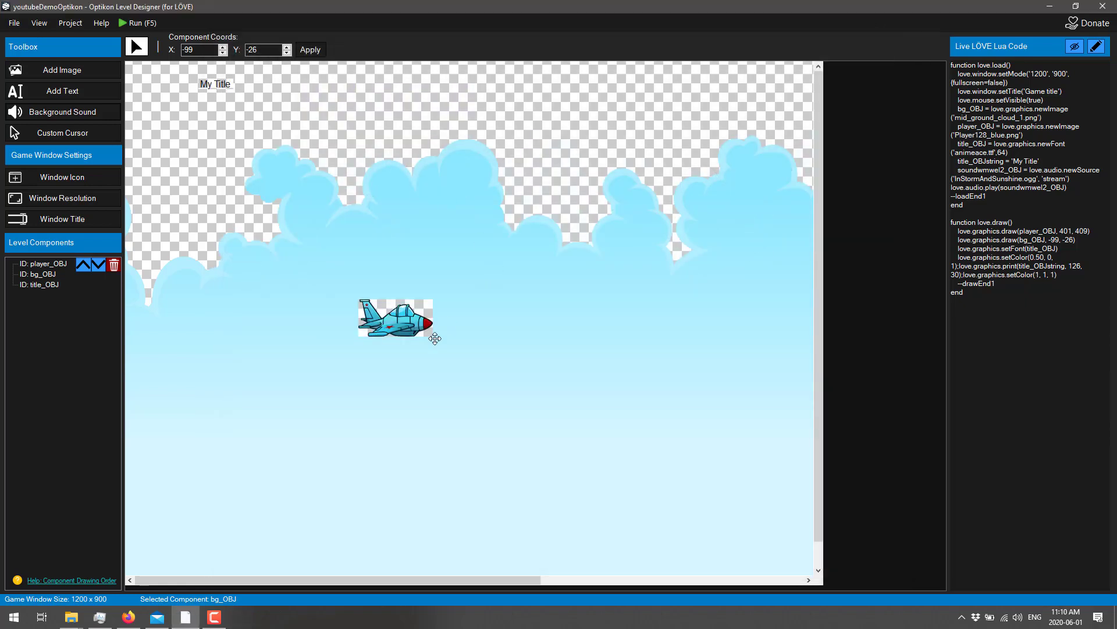
Put bg_OBJ back ahead of player_OBJ in the drawing order and run the level to check it
left_click(41, 272)
left_click(80, 265)
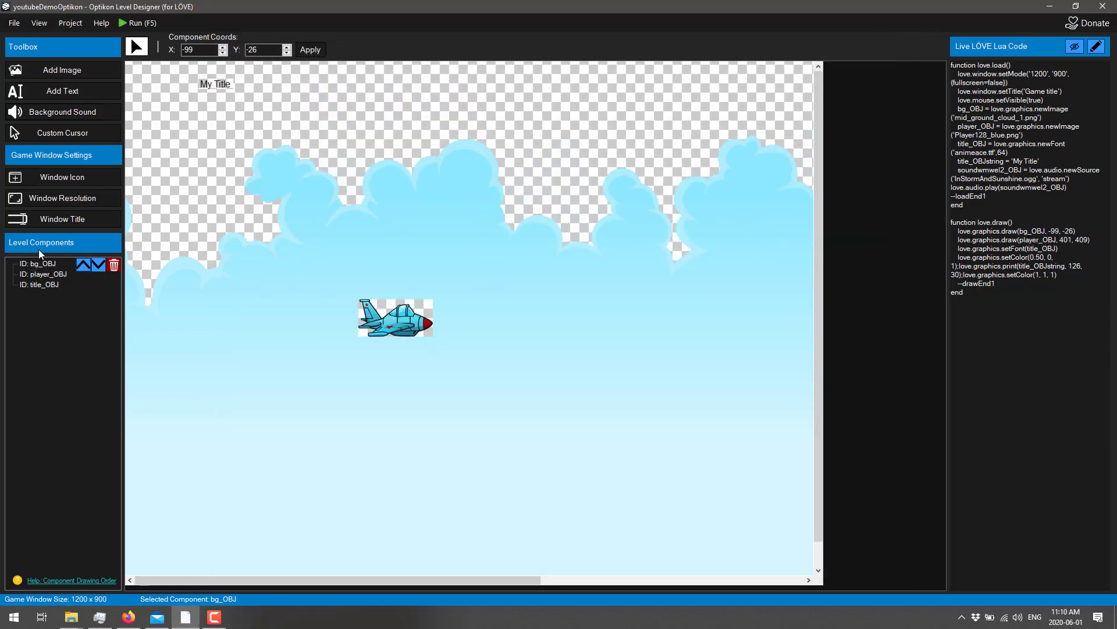
left_click(114, 24)
left_click(130, 25)
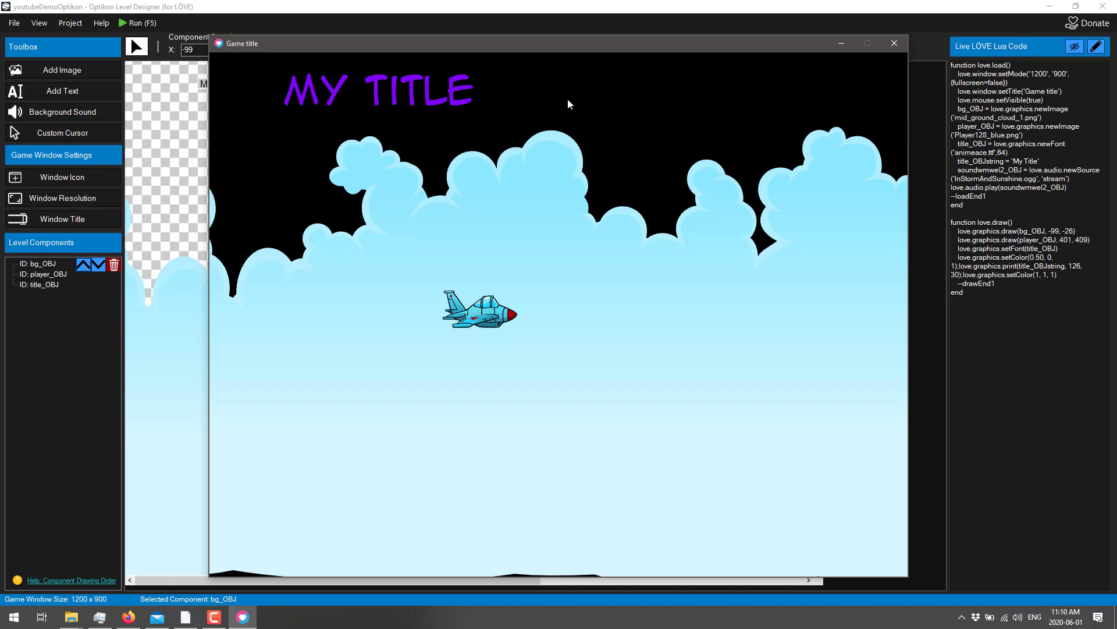
left_click(894, 44)
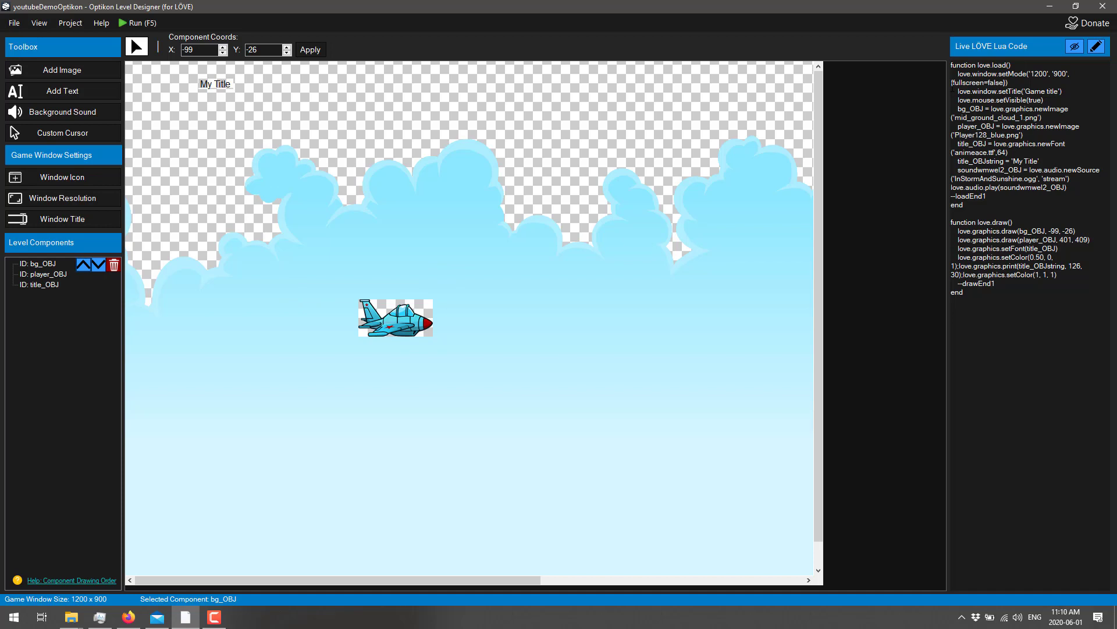
Open the generated Lua code in the code editor and examine the window mode line and the love.draw statements
left_click_drag(999, 303, 912, 64)
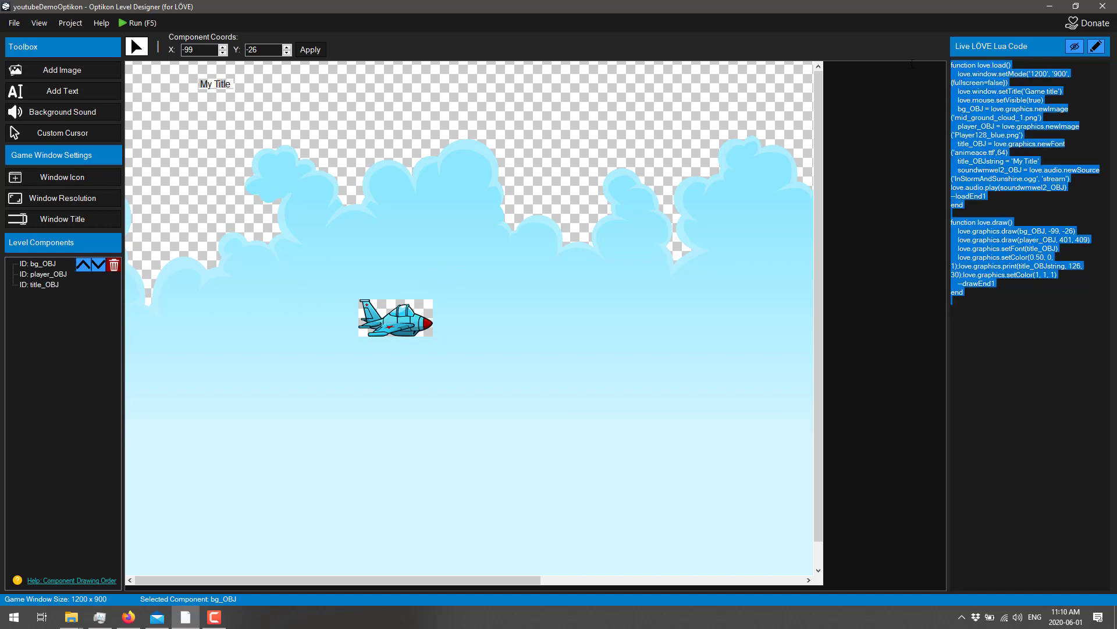
left_click(1094, 46)
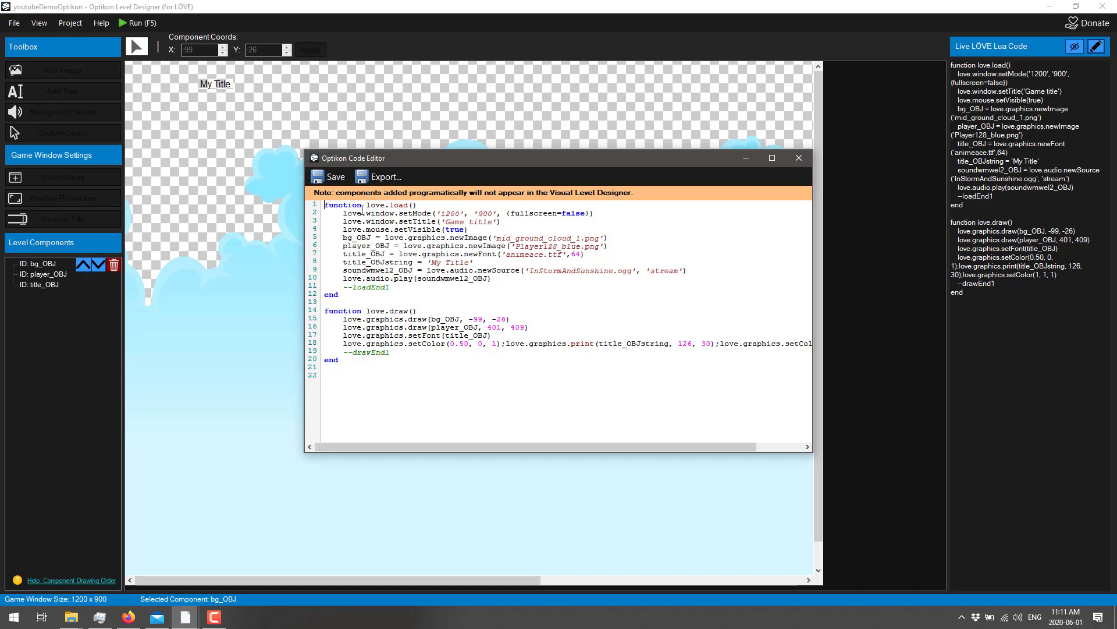
left_click_drag(343, 213, 617, 211)
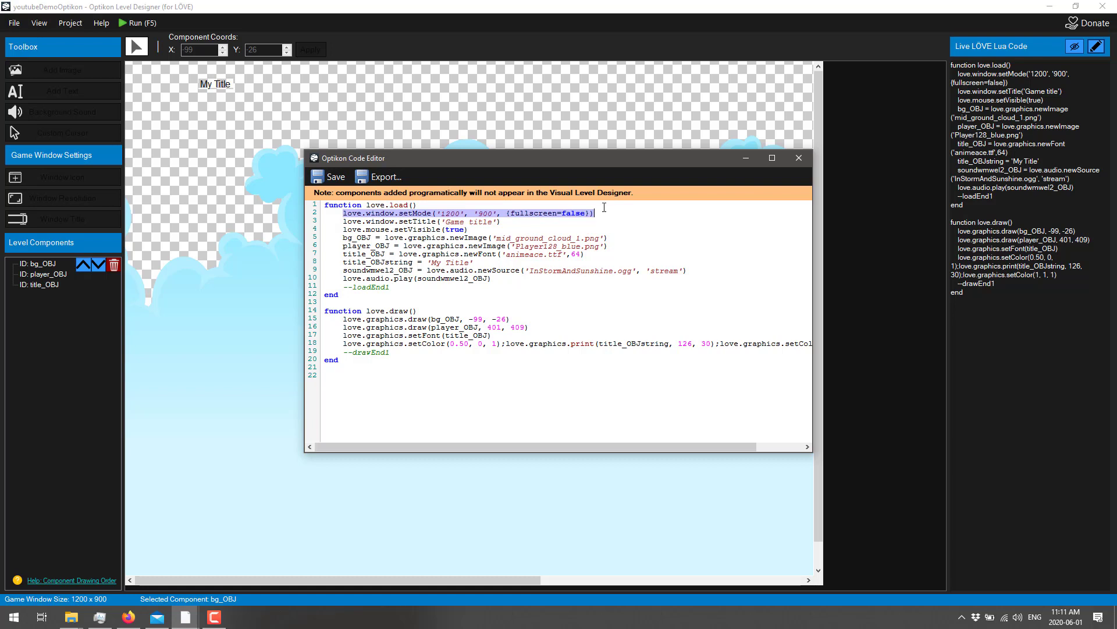
left_click(524, 217)
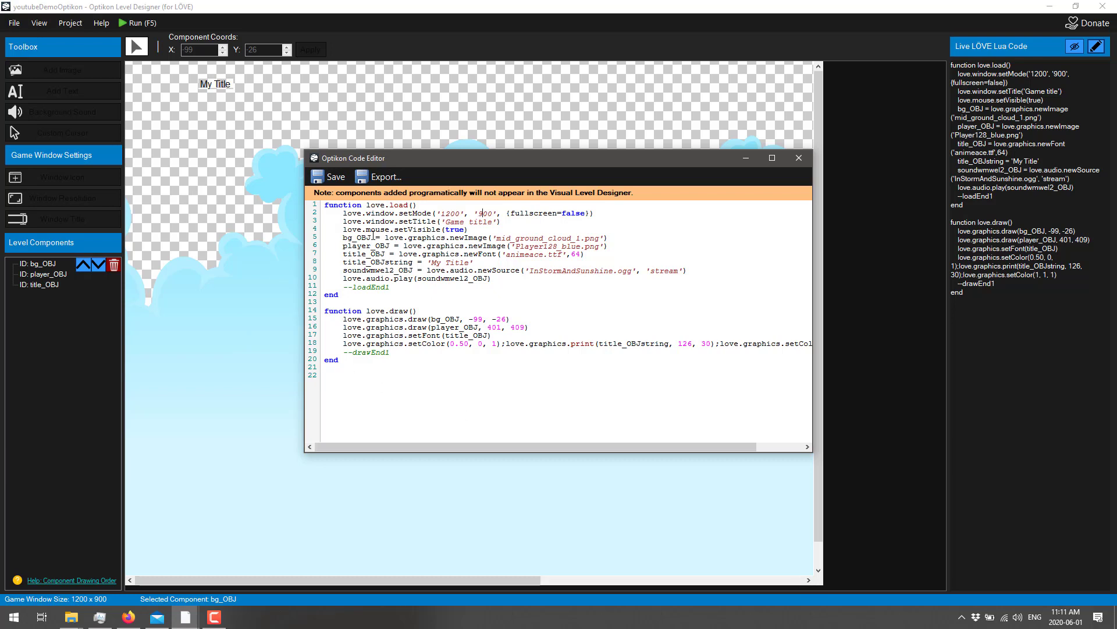
left_click_drag(341, 320, 552, 344)
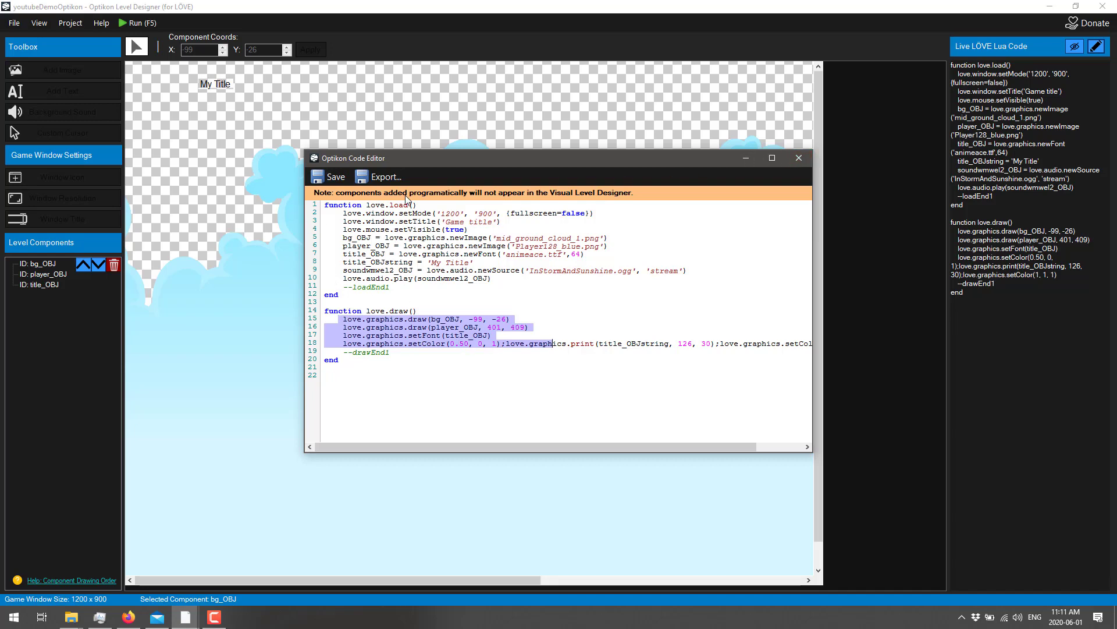
View the code editor's Lua file export dialog, cancel it and close the editor
left_click(382, 178)
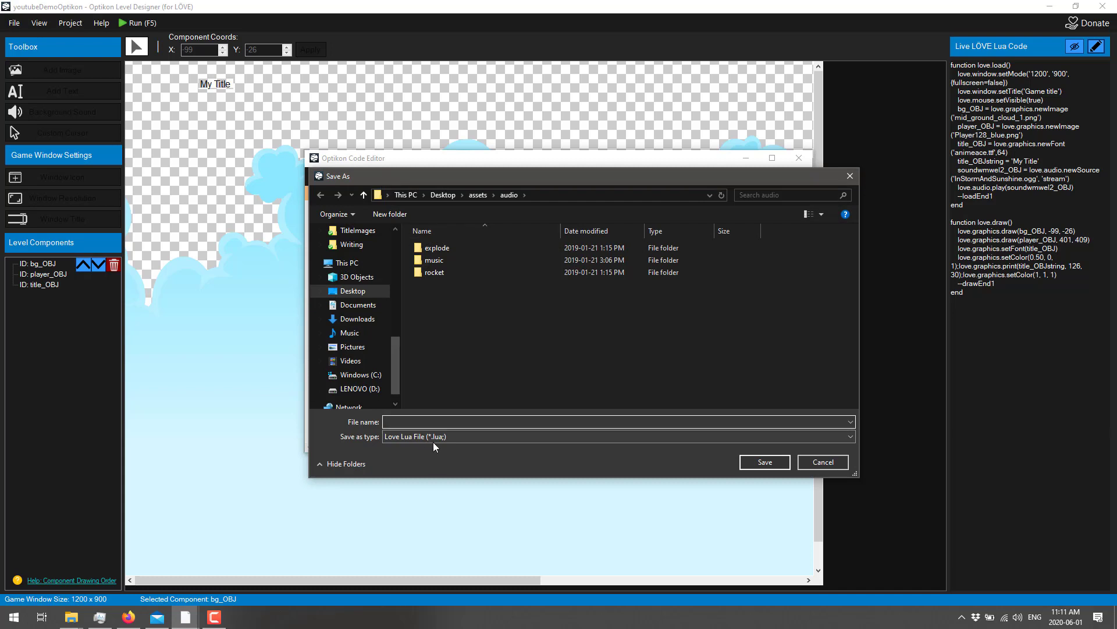
left_click(812, 458)
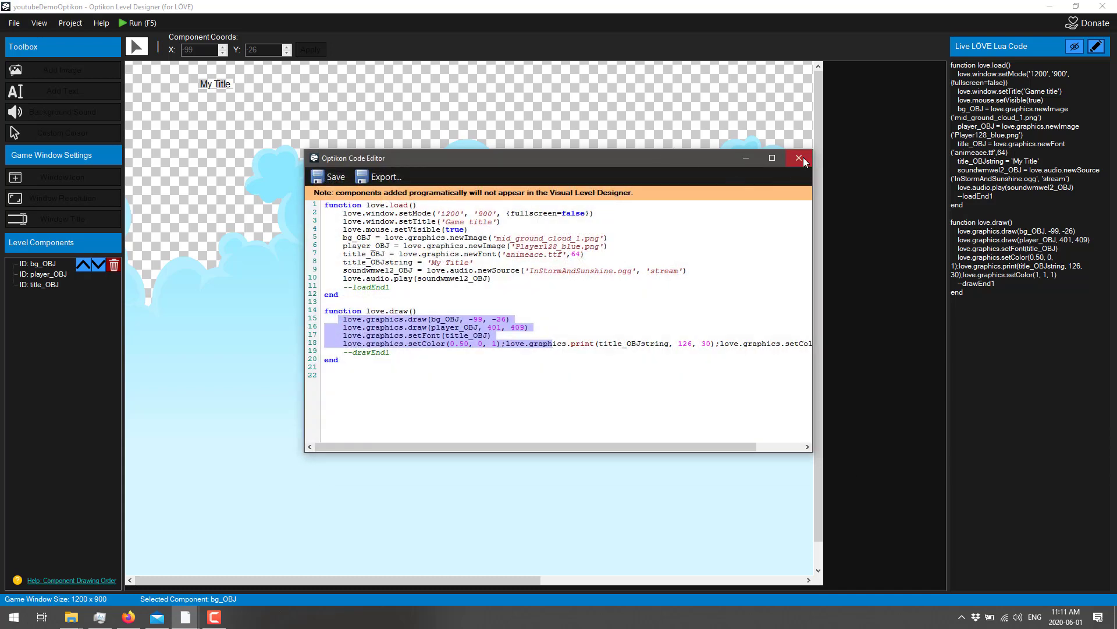
left_click(801, 157)
View the project export options for the destination and Lua file name, and close them without exporting
left_click(68, 25)
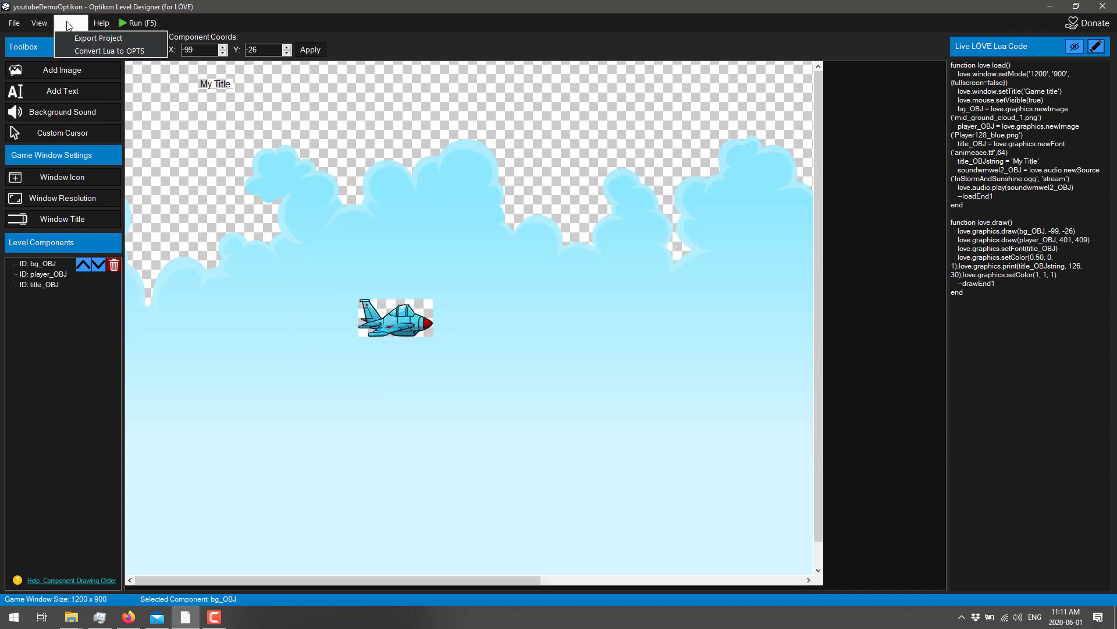
left_click(102, 40)
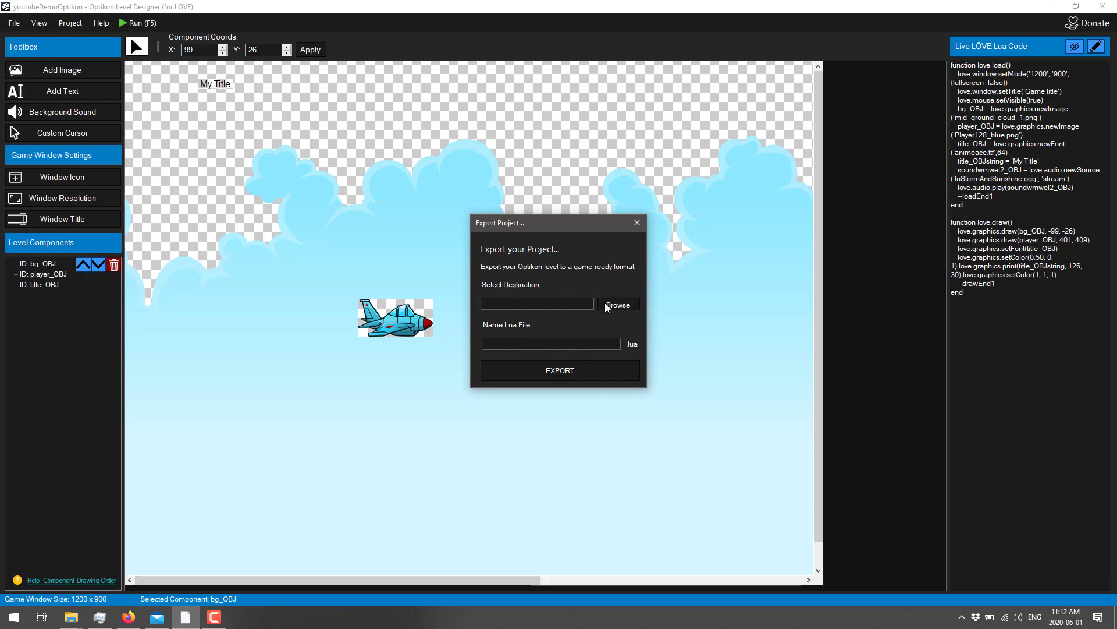
left_click(636, 225)
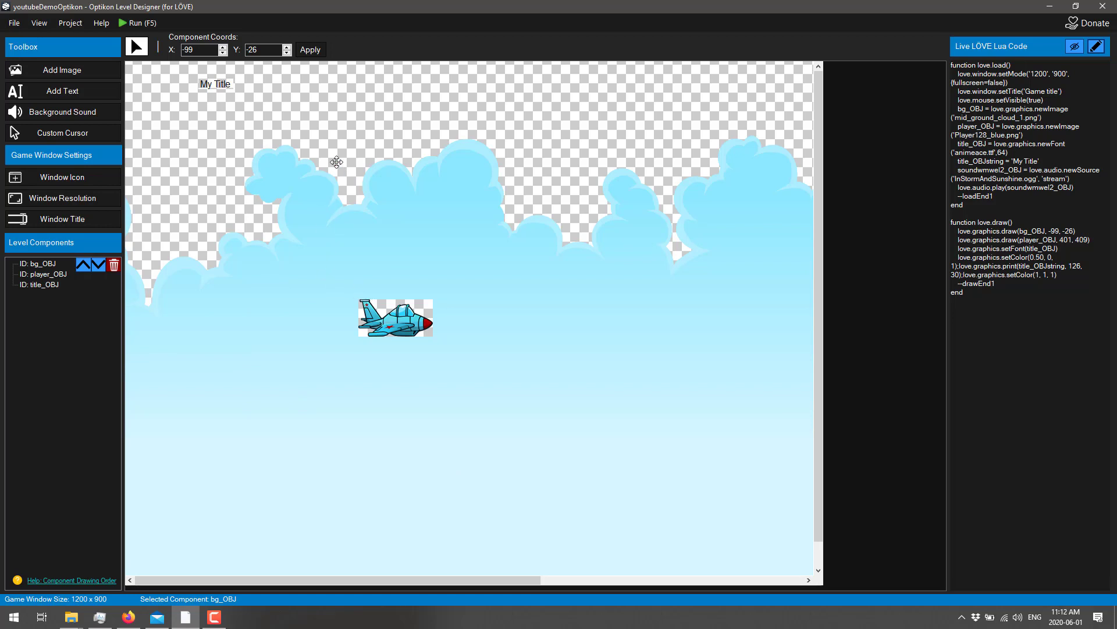
Move the title text to about X 279, Y 57 and try shifting bg_OBJ down and back up in the drawing order
left_click_drag(218, 86, 327, 107)
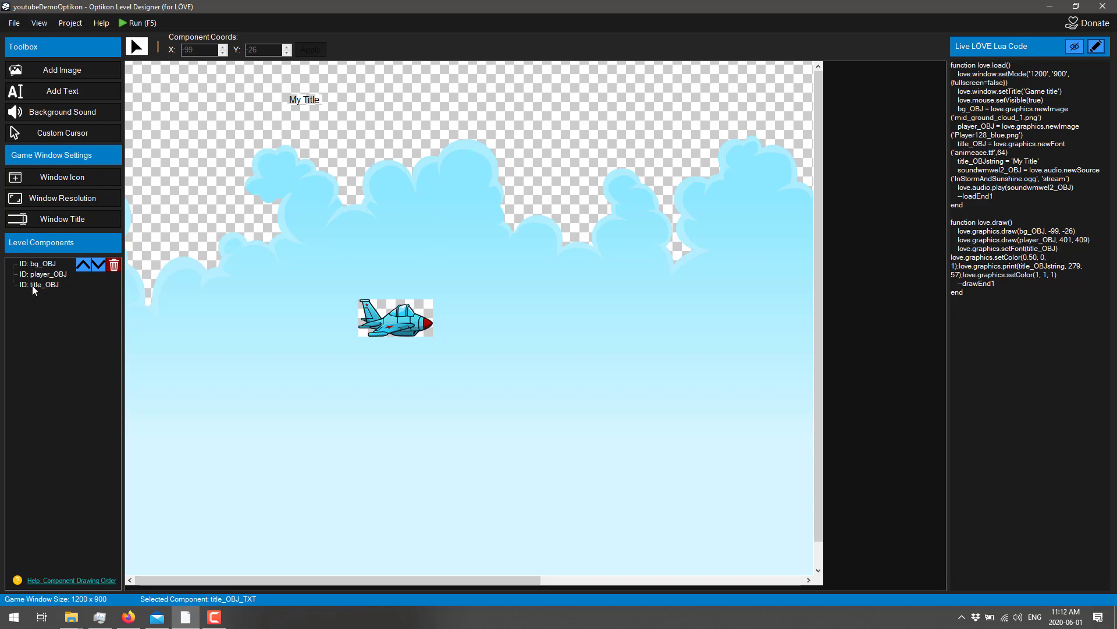
left_click(38, 266)
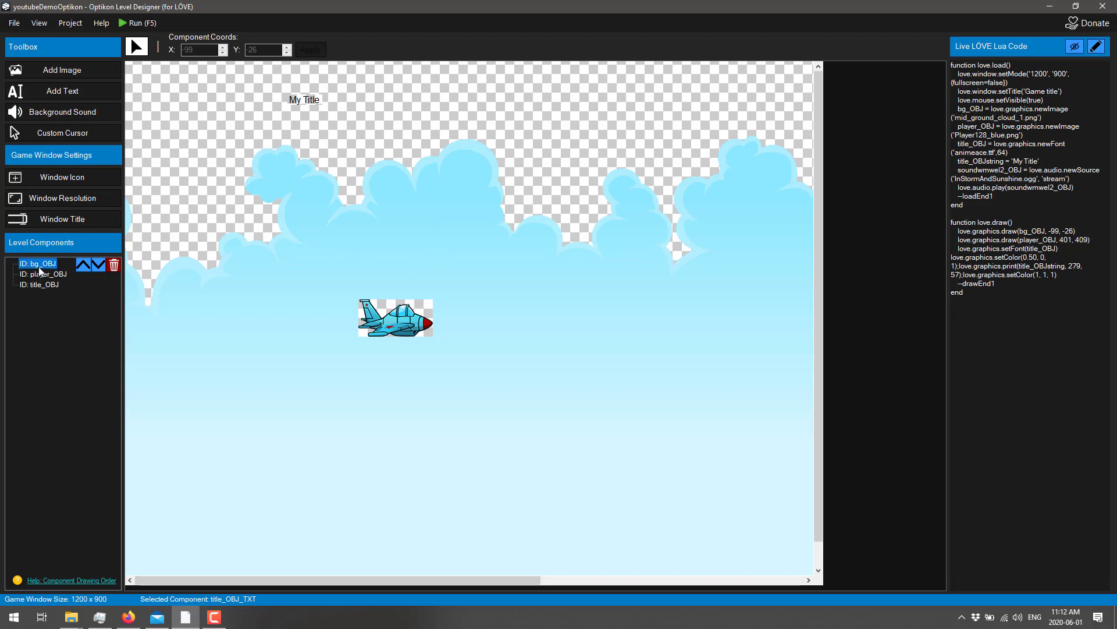
left_click(97, 266)
left_click(84, 265)
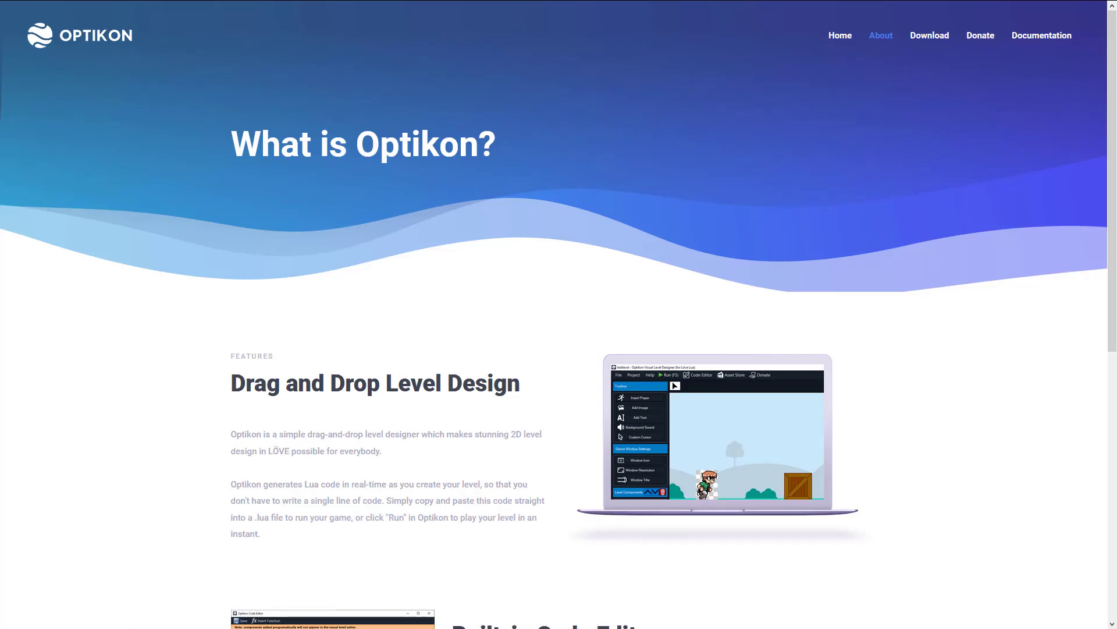
Switch to the web browser and view the LÖVE homepage and the GameDev For Complete Beginners tutorial series page on GameFromScratch.com
left_click(128, 617)
key("ctrl+Tab")
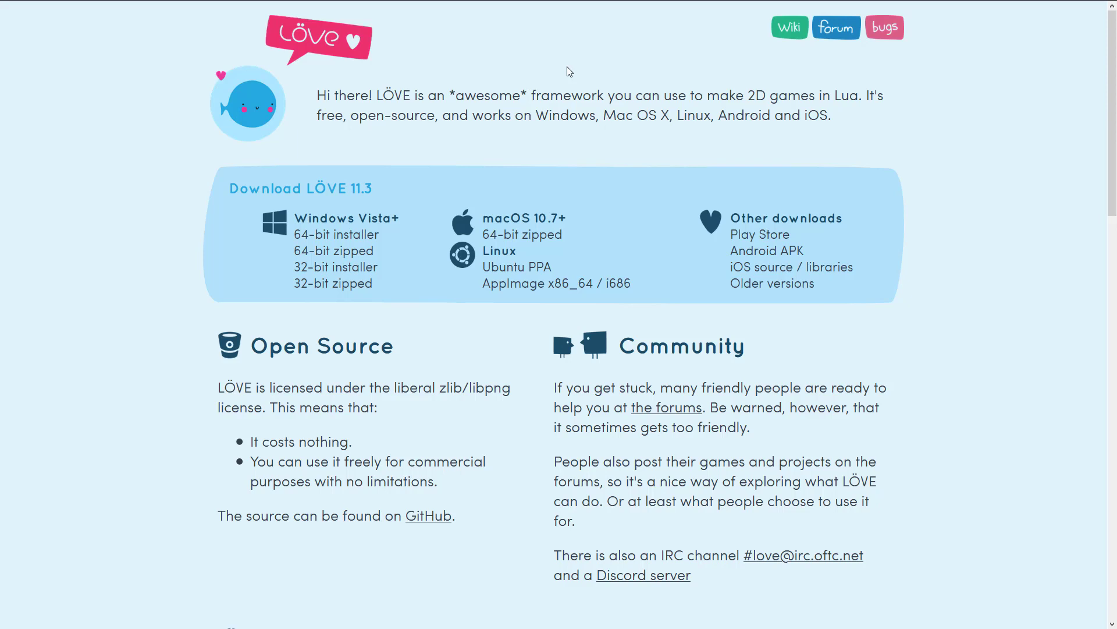
key("ctrl+Tab")
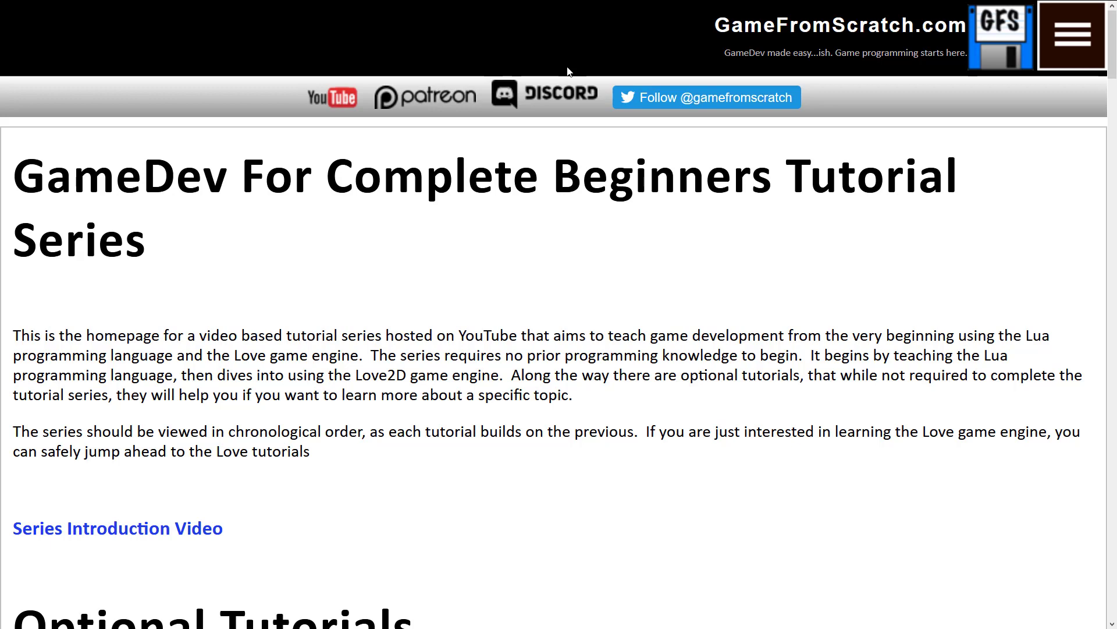
scroll(700, 262, "down", 12)
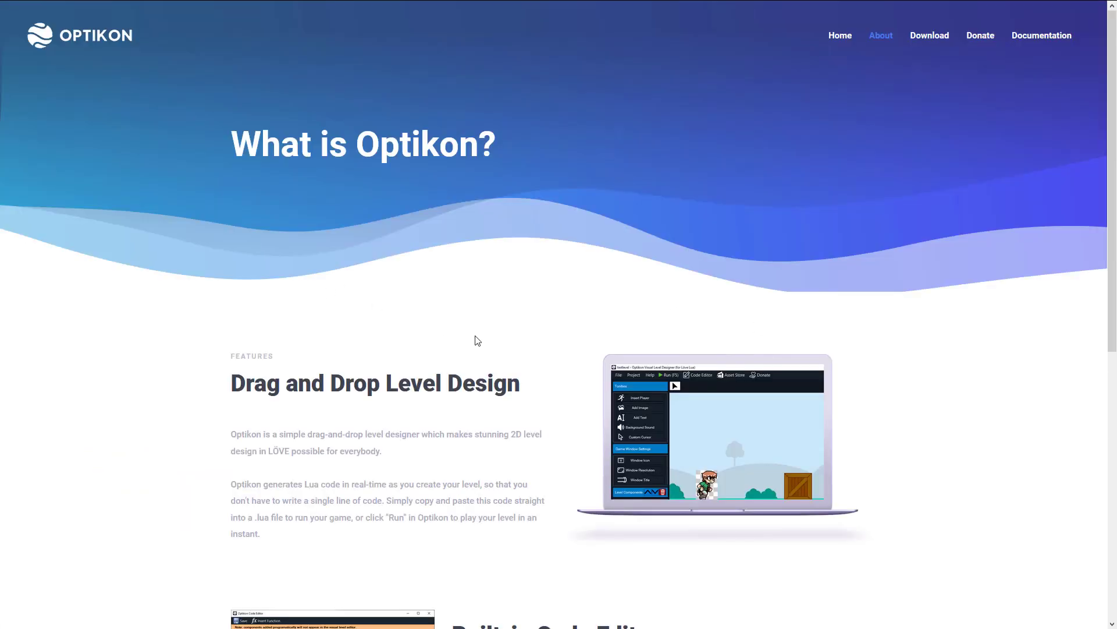
Examine the features described on the Optikon website's About page, from Drag and Drop Level Design to Quick & Versatile Level Design
scroll(477, 341, "down", 8)
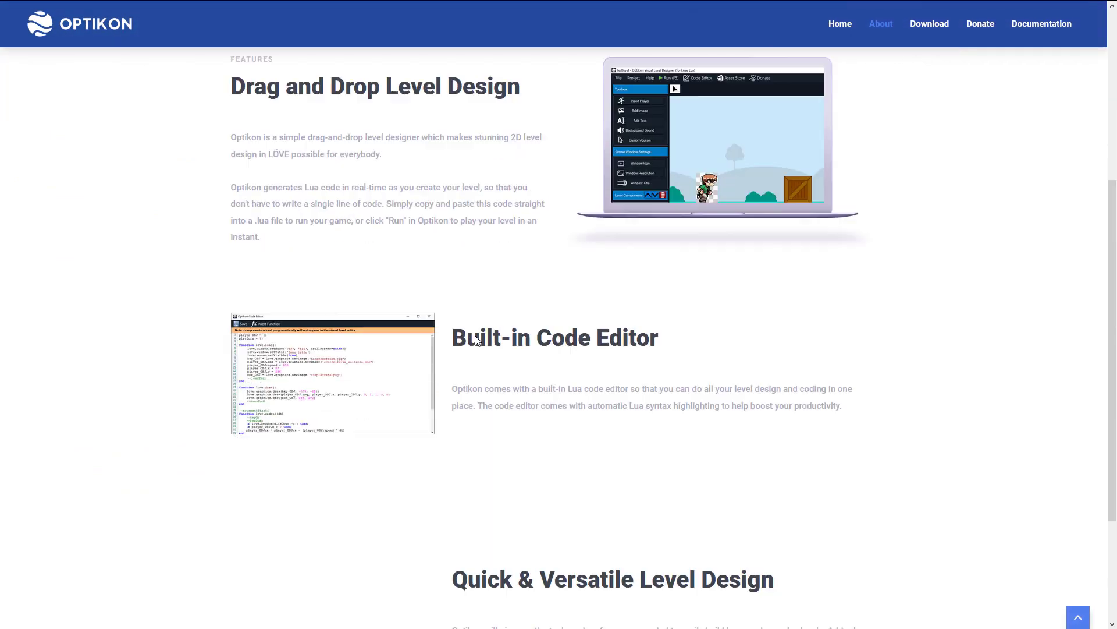
scroll(477, 340, "up", 8)
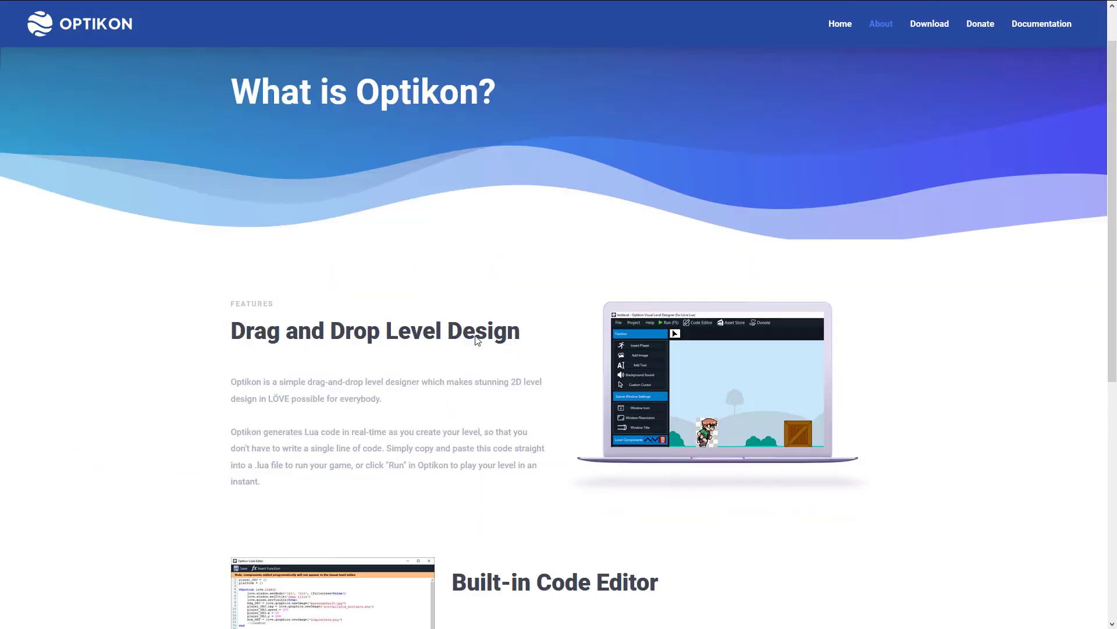
scroll(477, 341, "down", 4)
scroll(477, 340, "down", 4)
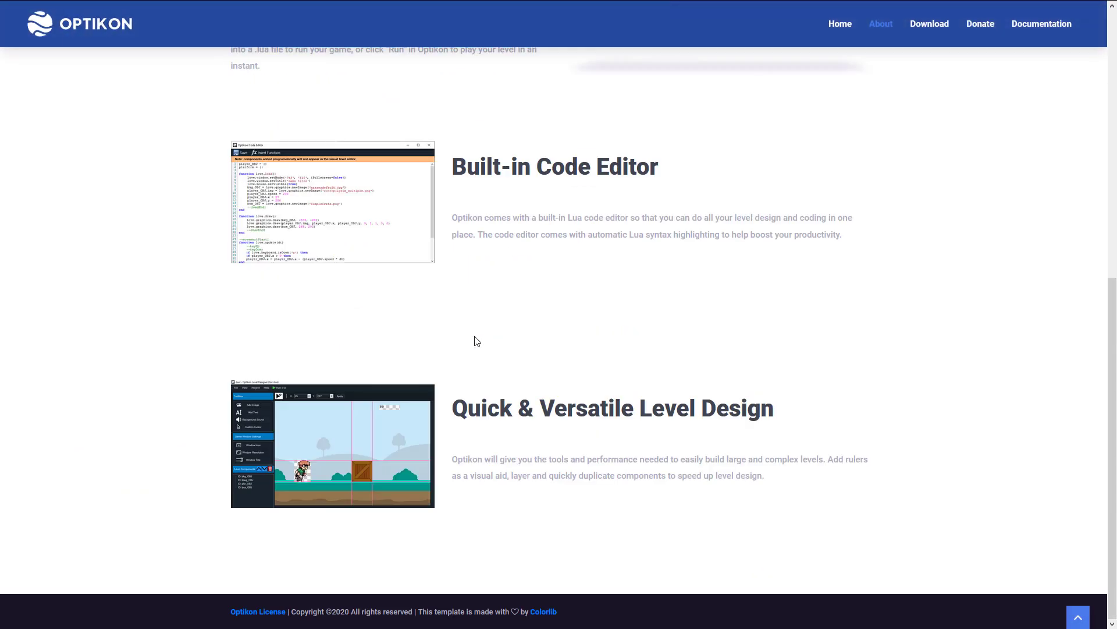
scroll(477, 341, "up", 8)
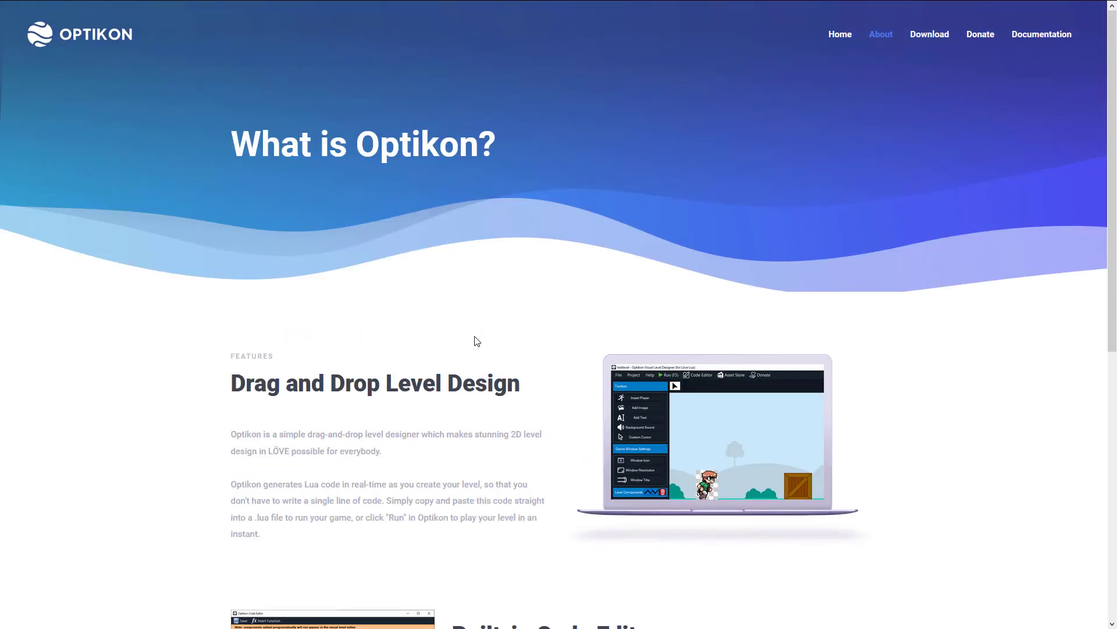